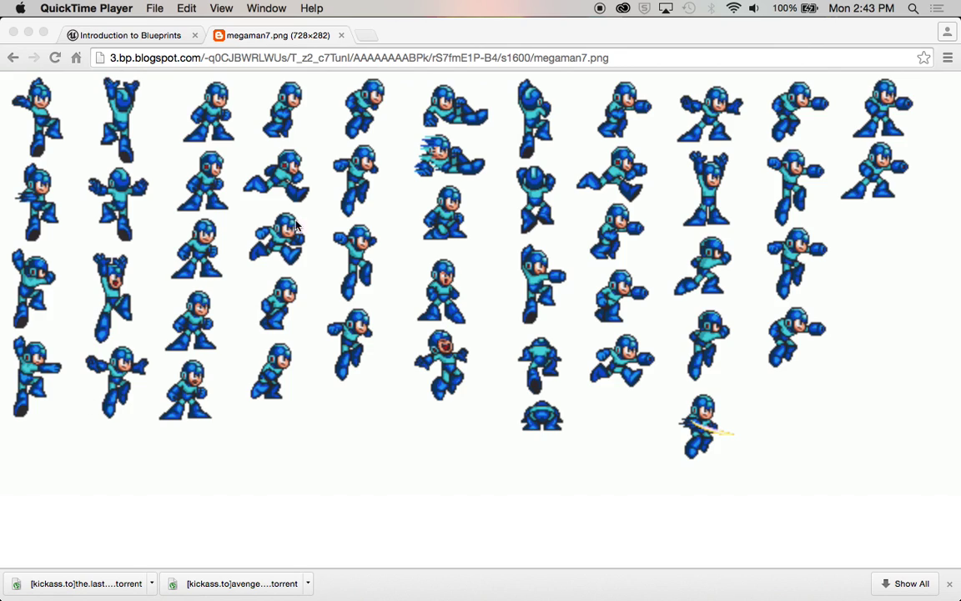
Step: Bring Chrome forward and choose Save Image As for the Mega Man sprite sheet image
click(284, 215)
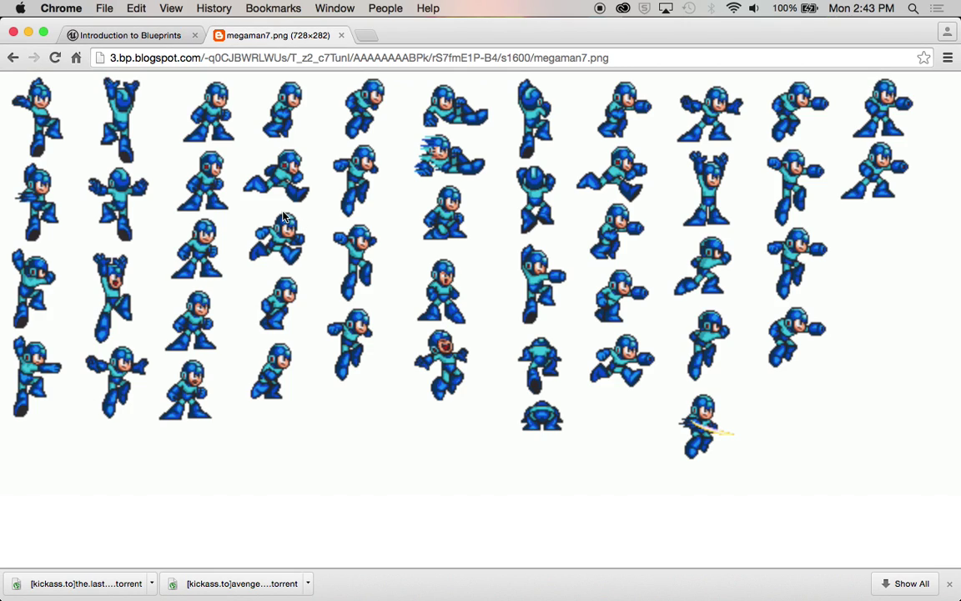
right_click(344, 221)
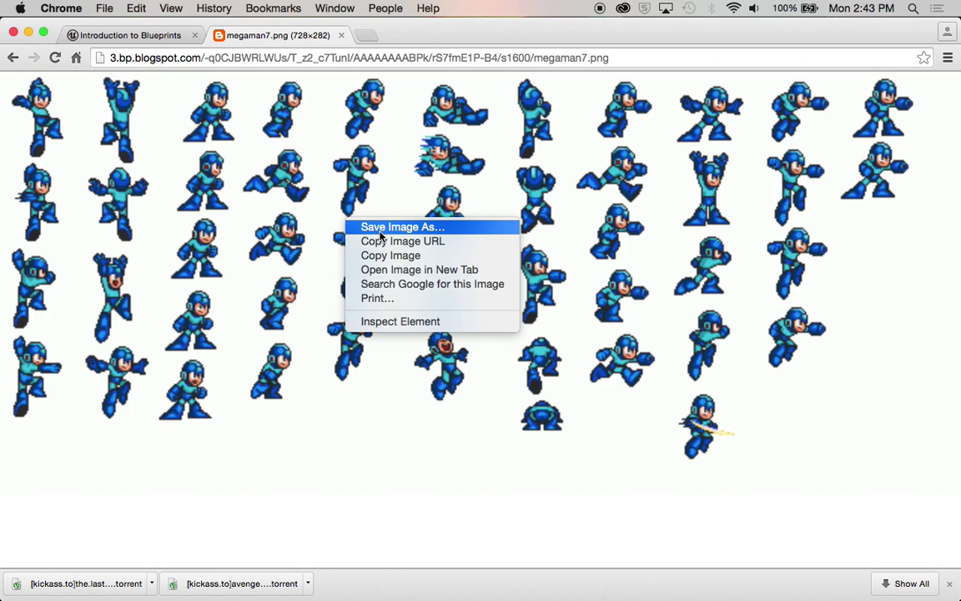
click(379, 233)
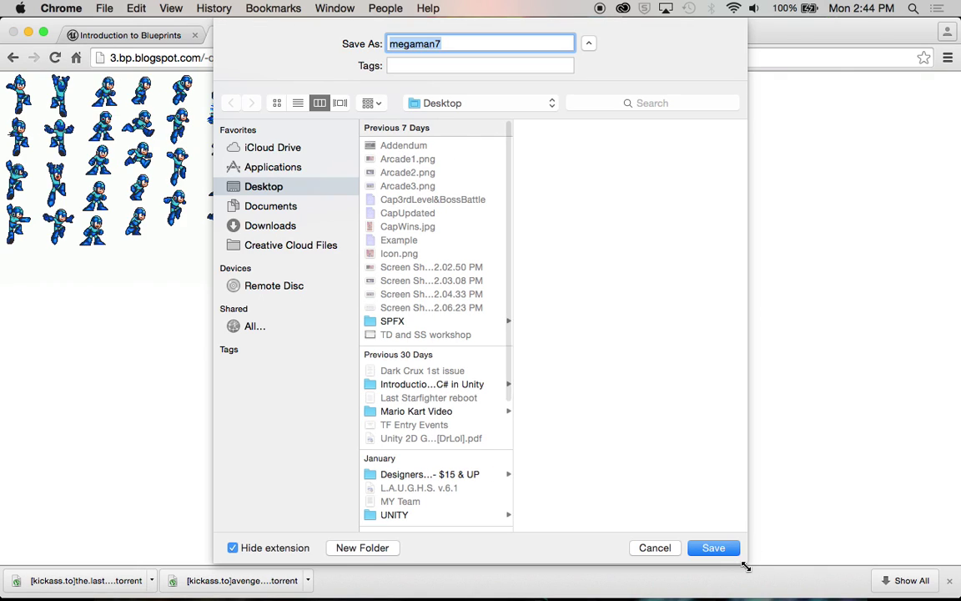
Step: Save the image as megaman7 on the Desktop, then minimize Chrome and close both Unity windows
click(719, 548)
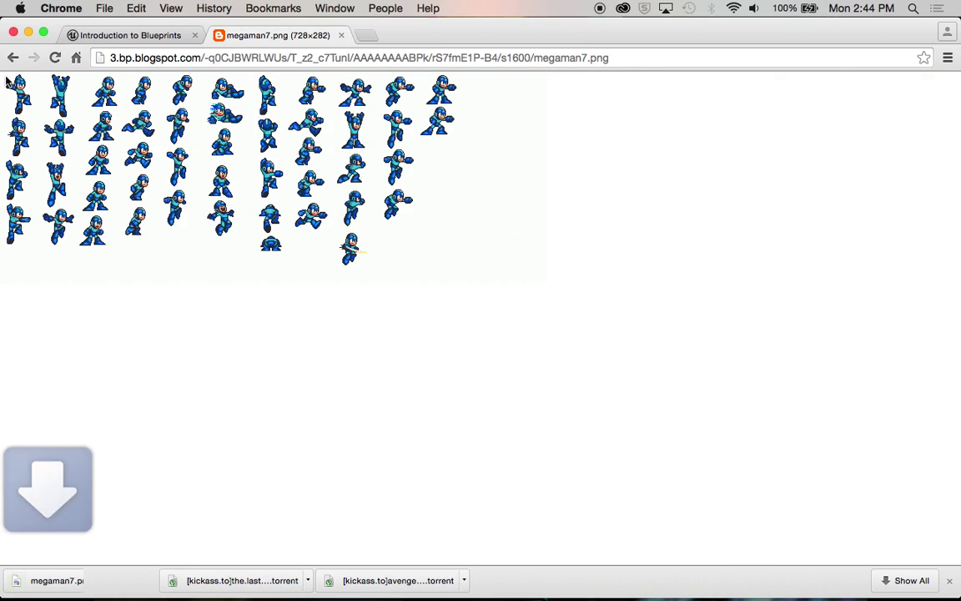
click(29, 32)
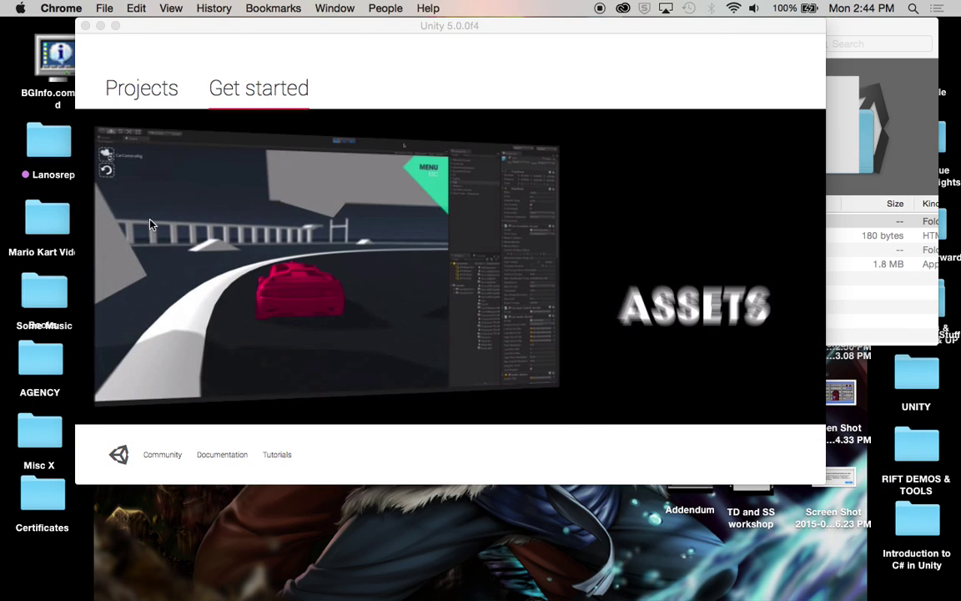
click(86, 27)
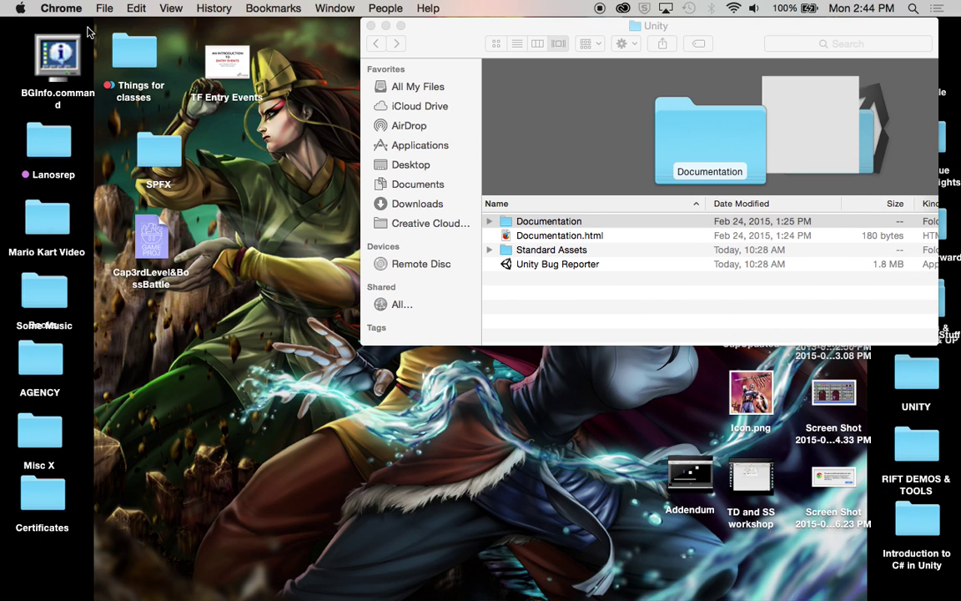
click(372, 27)
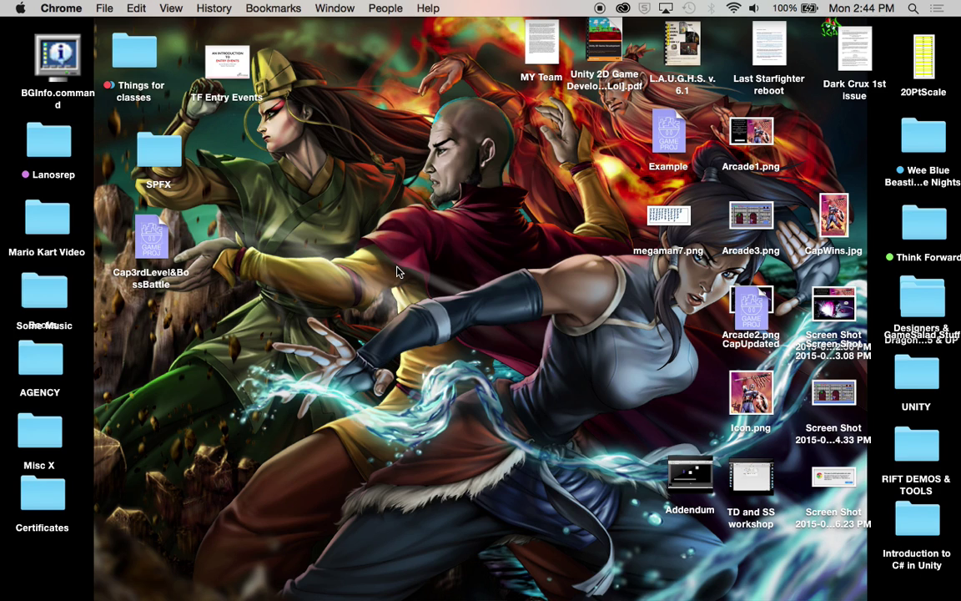
Step: Open megaman7.png in Preview, then open it with Adobe Photoshop CS6
double_click(672, 216)
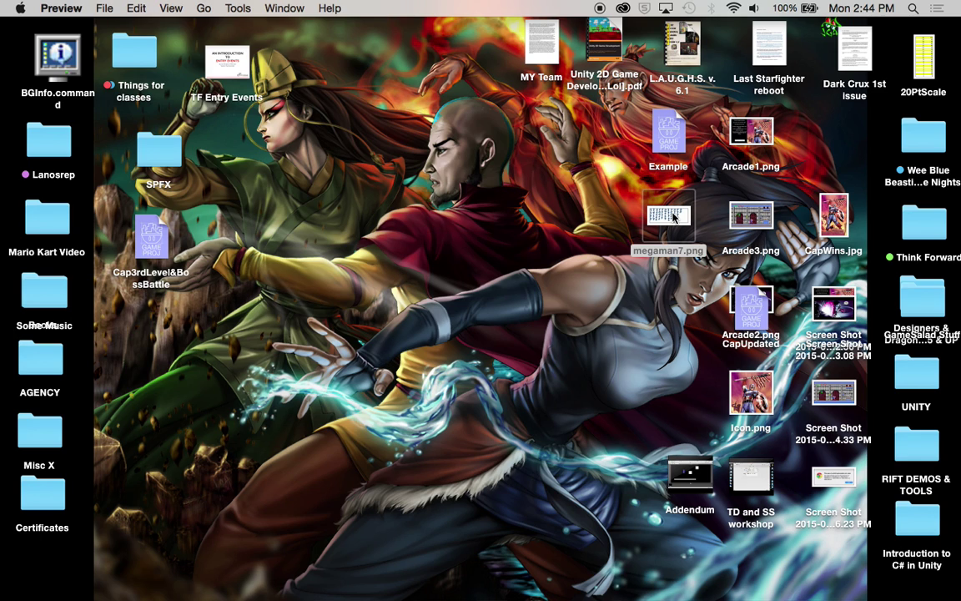
right_click(674, 221)
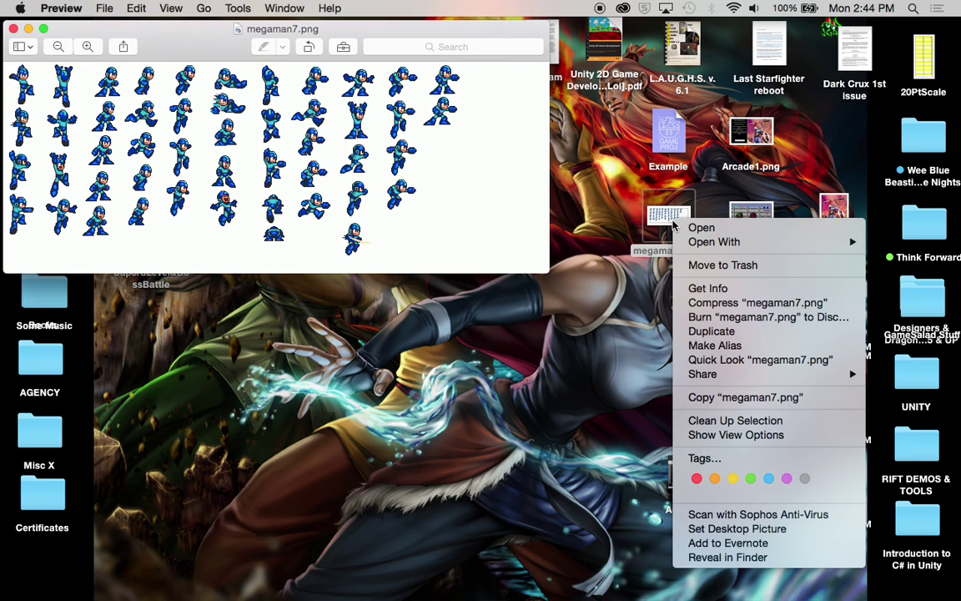
mouse_move(709, 242)
click(565, 317)
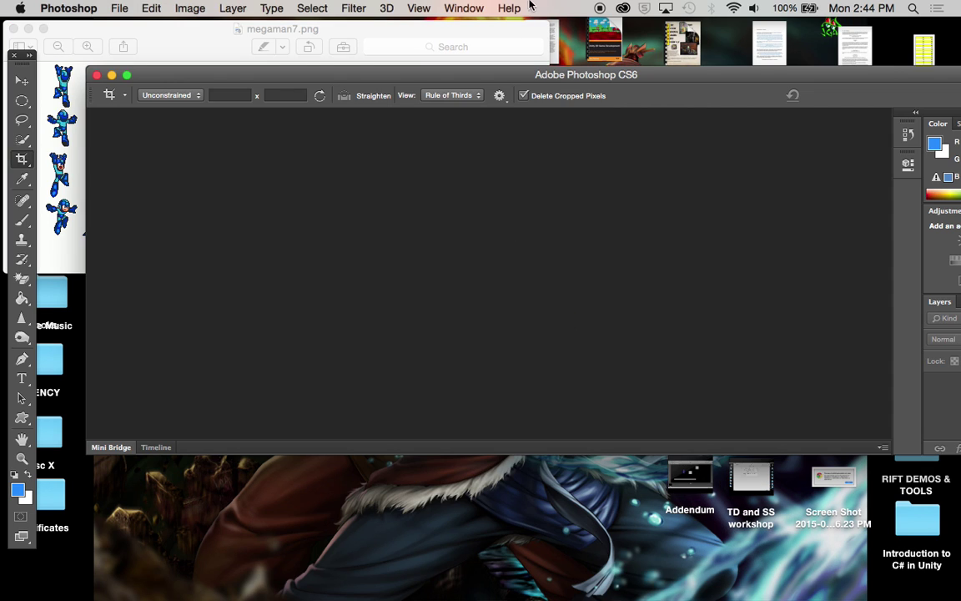
Step: Reposition and enlarge the Photoshop window, switch to the Magic Eraser Tool, and deselect all
drag(742, 75, 681, 52)
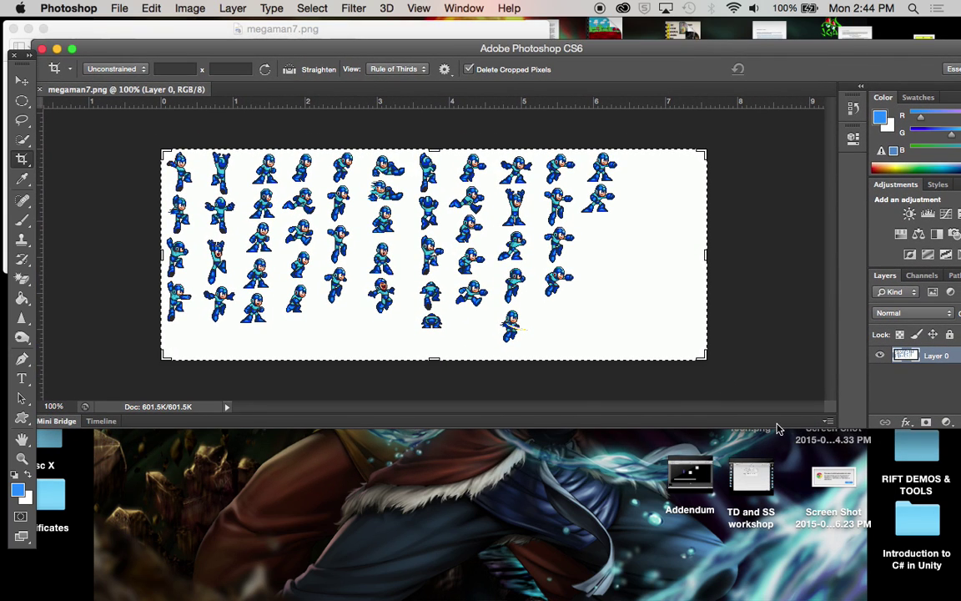
drag(777, 428, 804, 598)
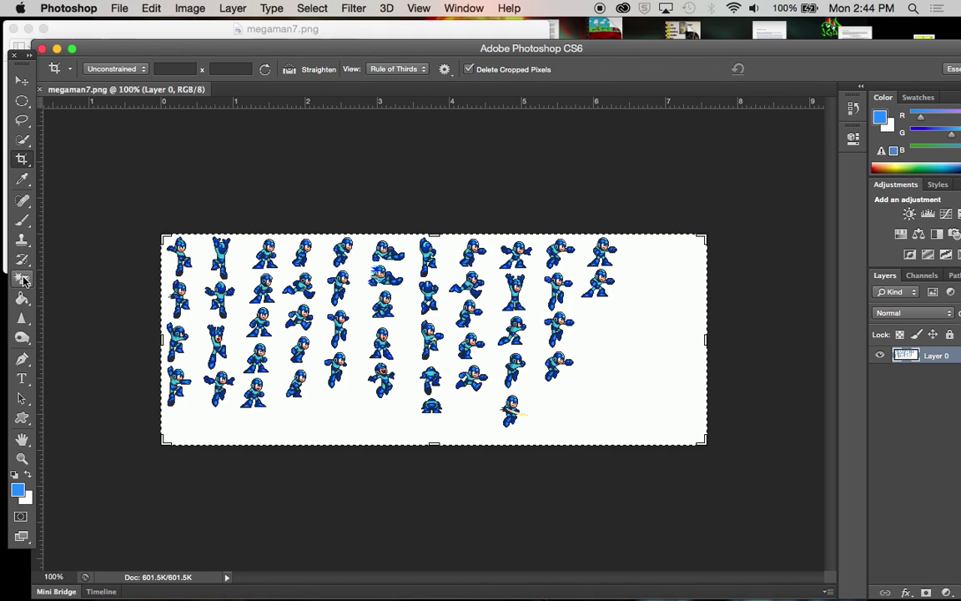
mouse_move(24, 287)
mouse_down()
mouse_move(72, 277)
mouse_move(80, 290)
mouse_up()
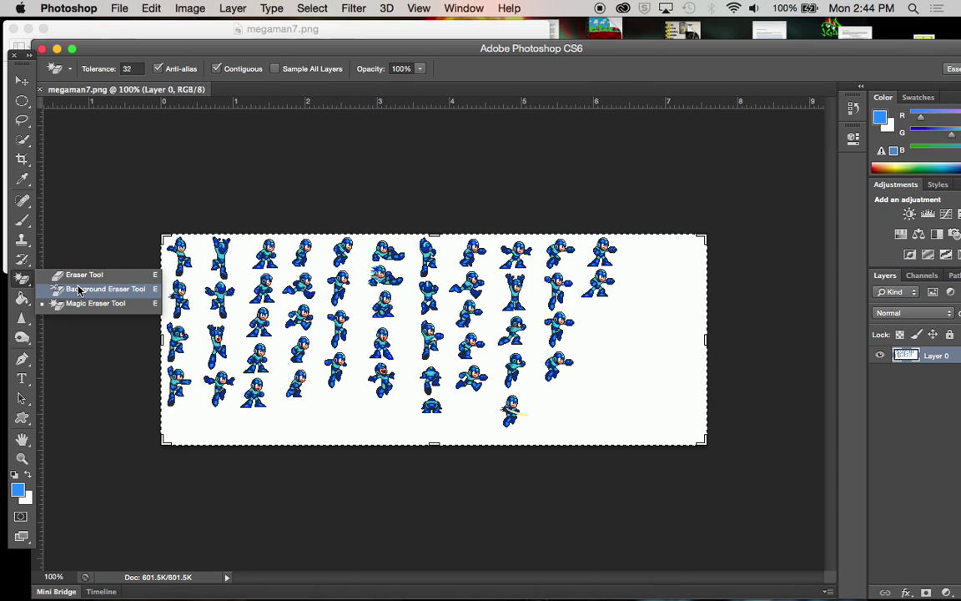
drag(79, 290, 86, 311)
key(super+d)
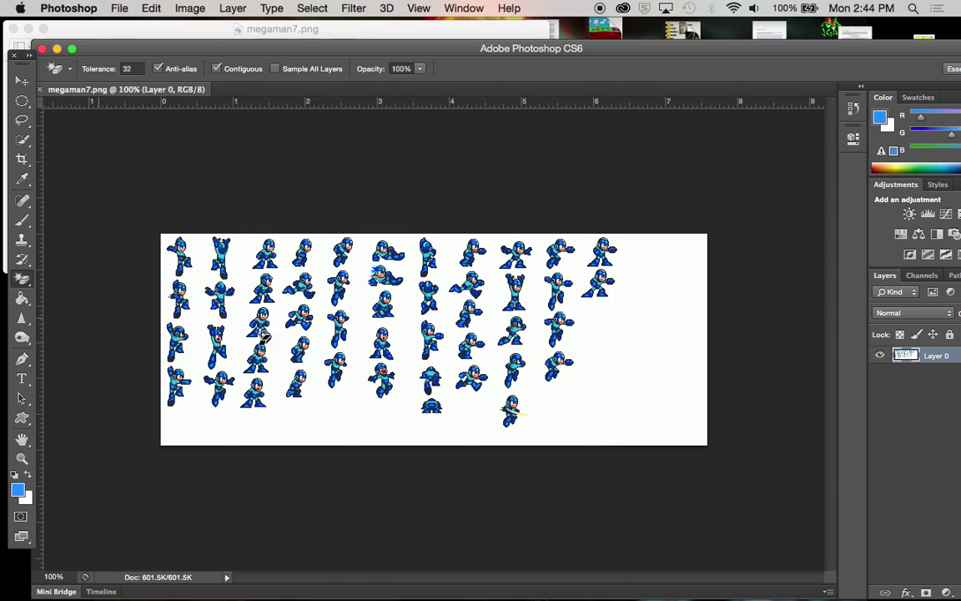
click(643, 396)
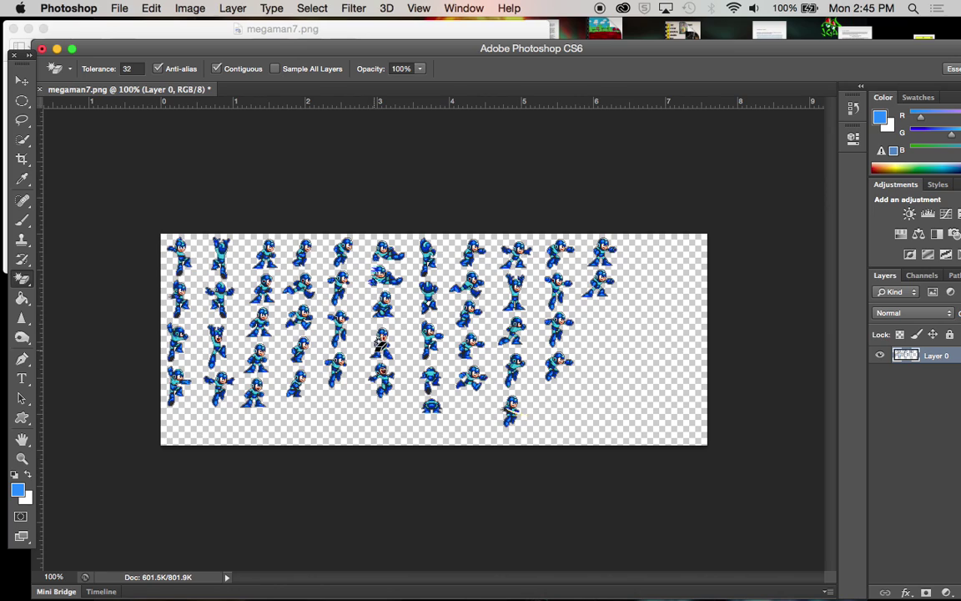
scroll(378, 347, up, 2)
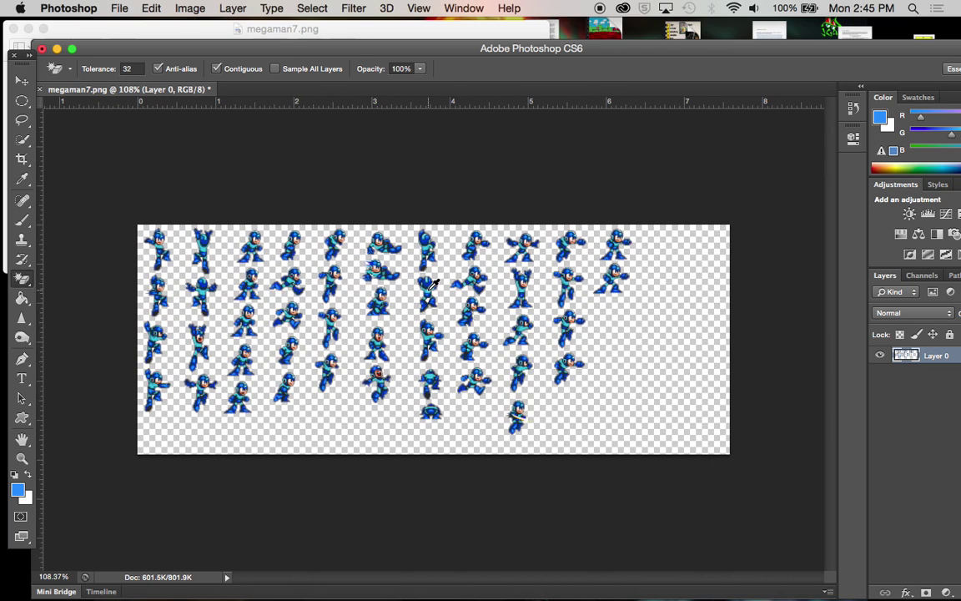
scroll(432, 284, up, 5)
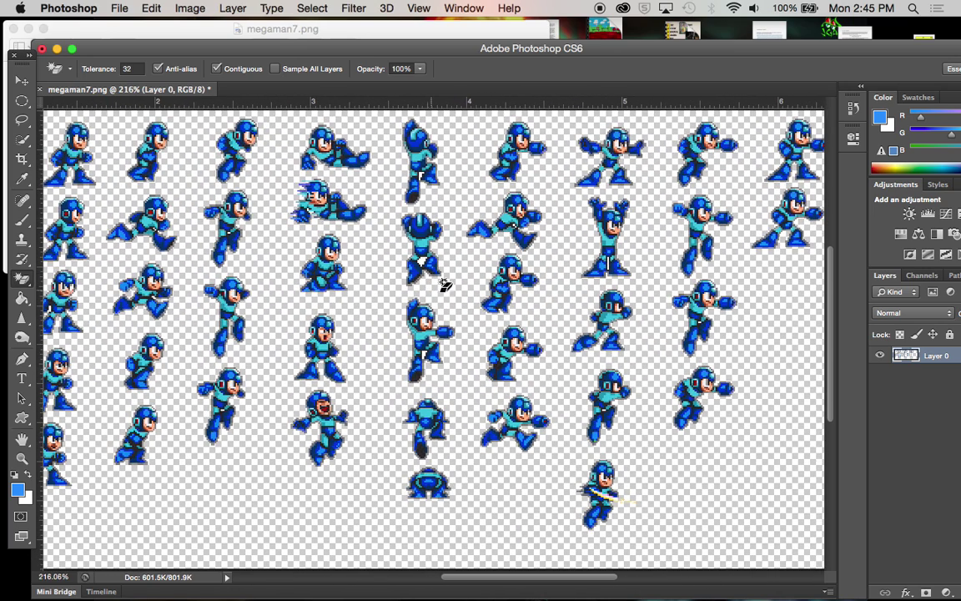
scroll(368, 271, left, 6)
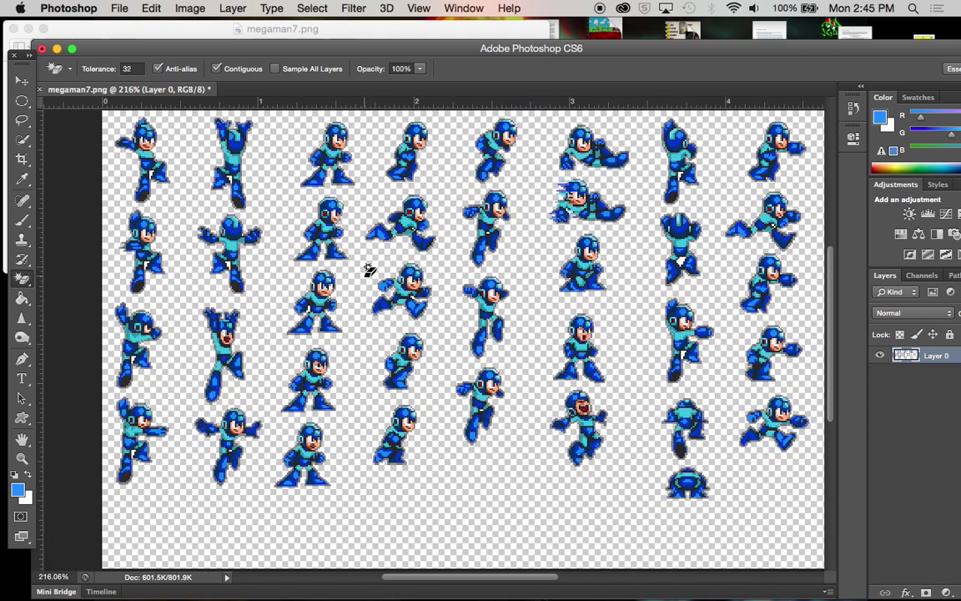
scroll(392, 266, right, 2)
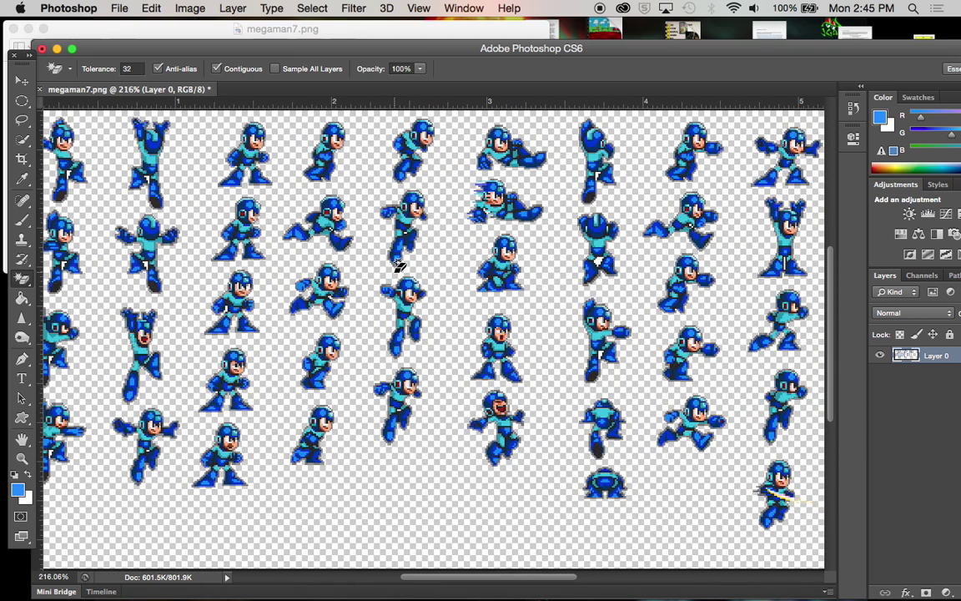
scroll(434, 229, right, 3)
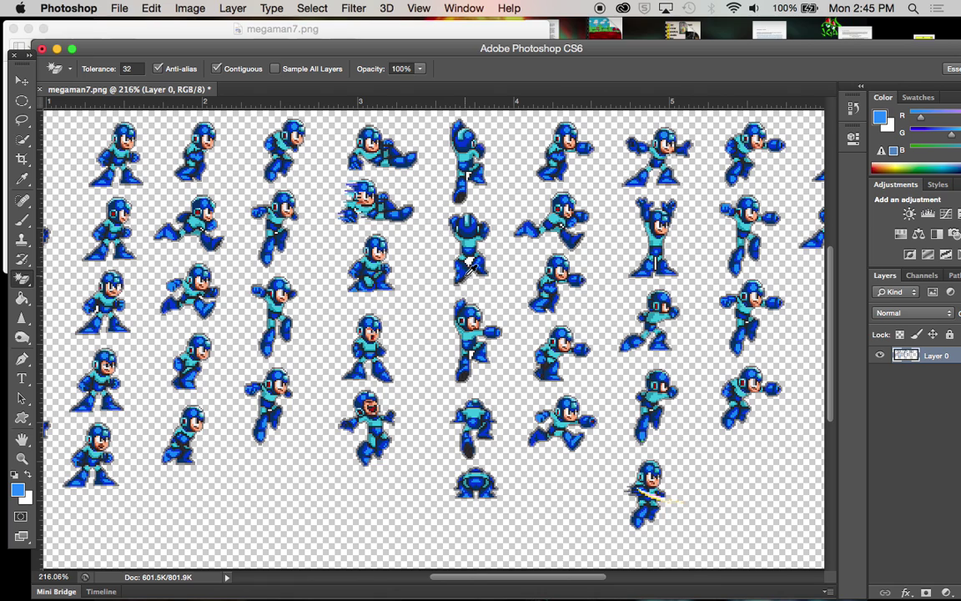
scroll(492, 246, up, 5)
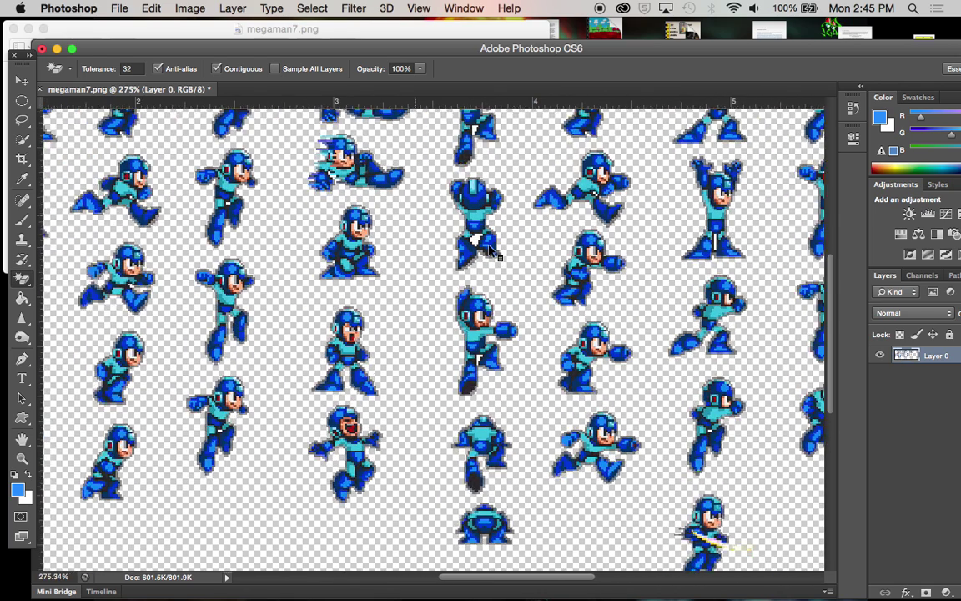
click(498, 204)
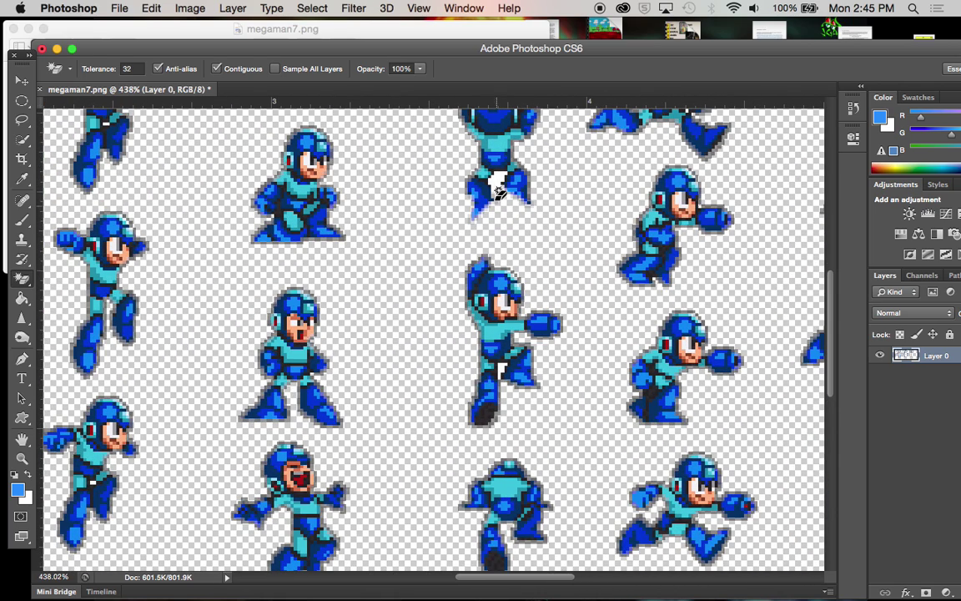
key(super+z)
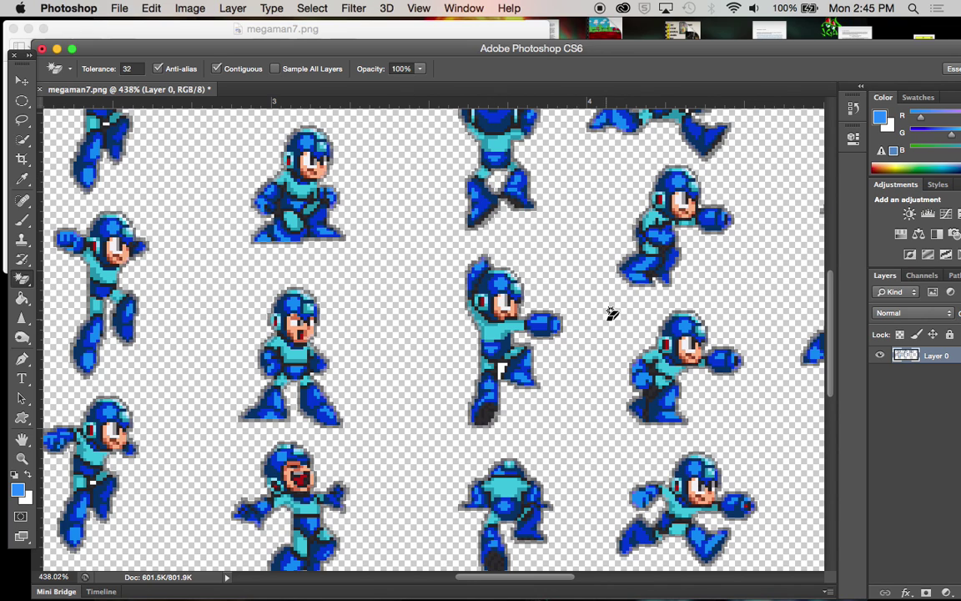
scroll(611, 314, down, 3)
scroll(611, 315, right, 3)
scroll(612, 315, down, 2)
scroll(611, 314, right, 4)
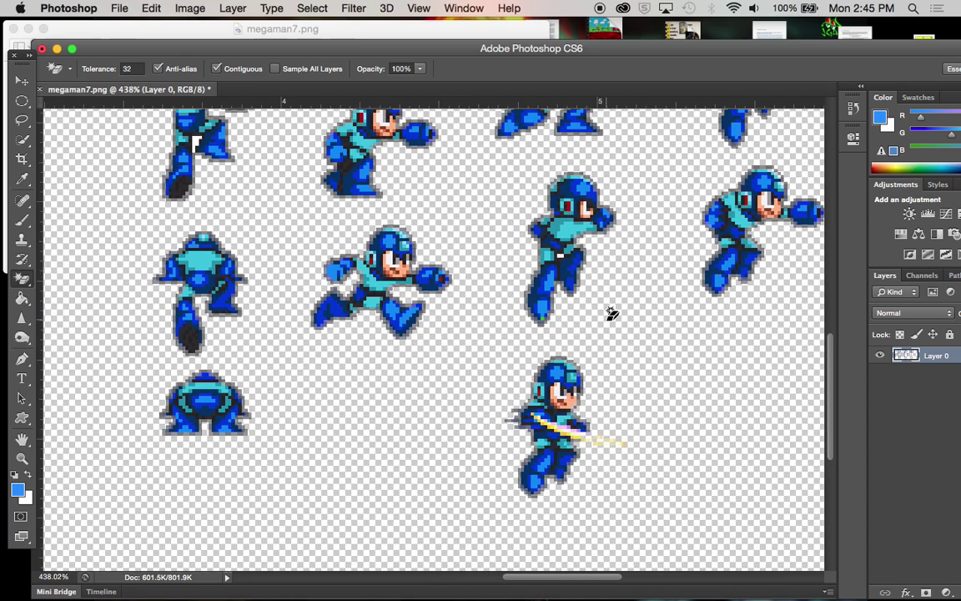
scroll(611, 314, up, 6)
scroll(611, 314, right, 4)
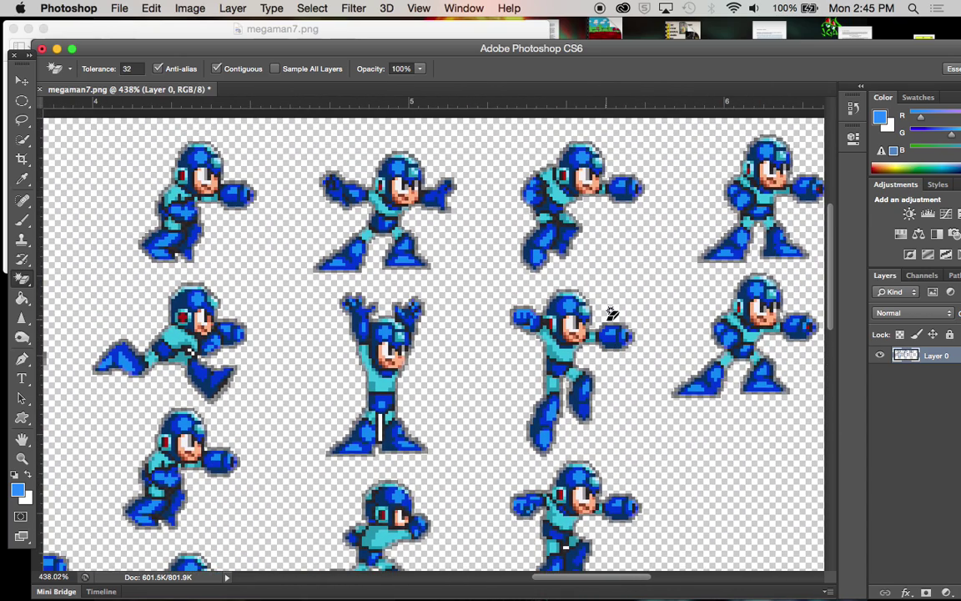
scroll(502, 255, left, 15)
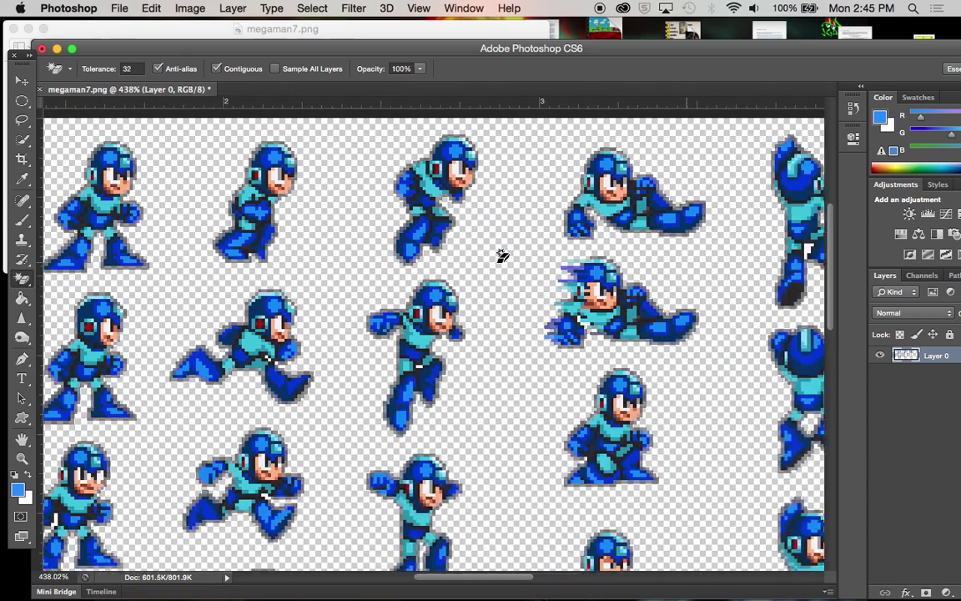
scroll(502, 256, left, 3)
scroll(502, 255, left, 2)
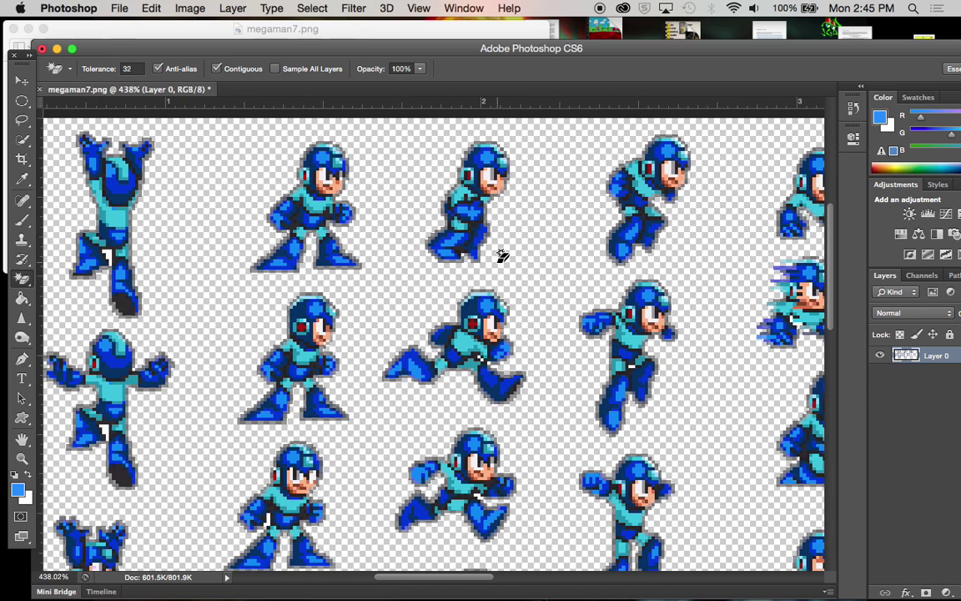
scroll(500, 255, right, 1)
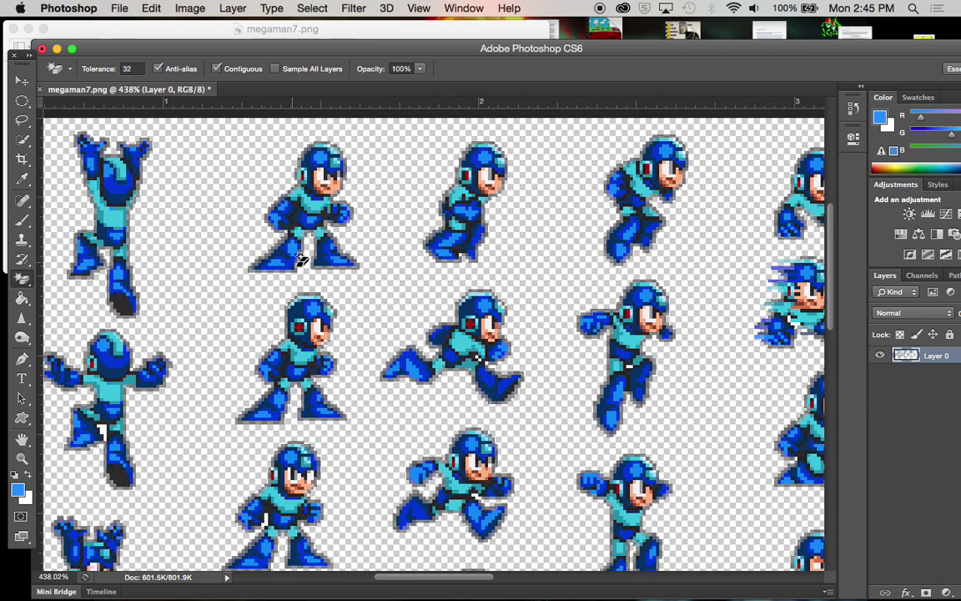
scroll(161, 193, down, 6)
scroll(161, 192, left, 1)
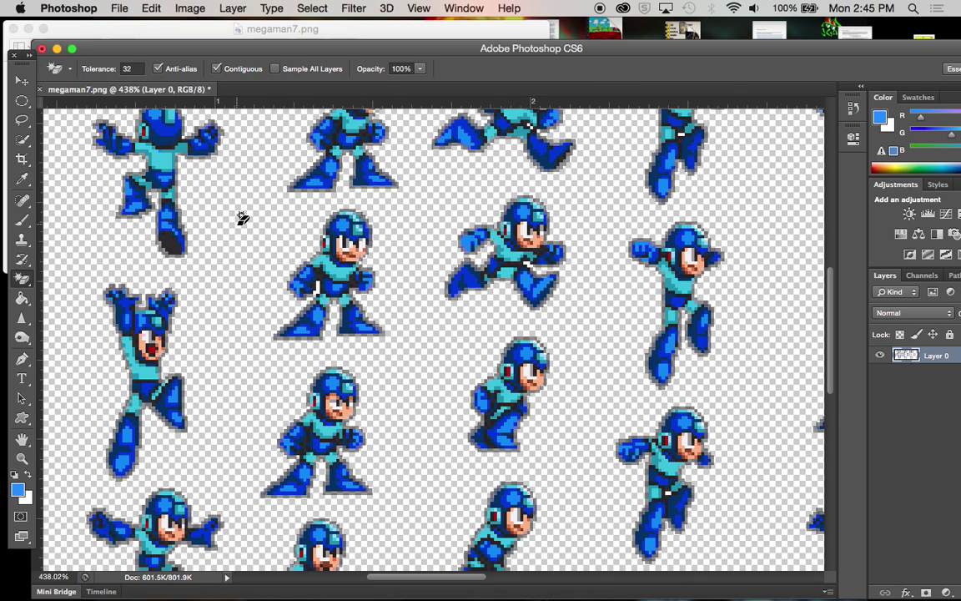
scroll(241, 218, down, 3)
scroll(242, 218, right, 1)
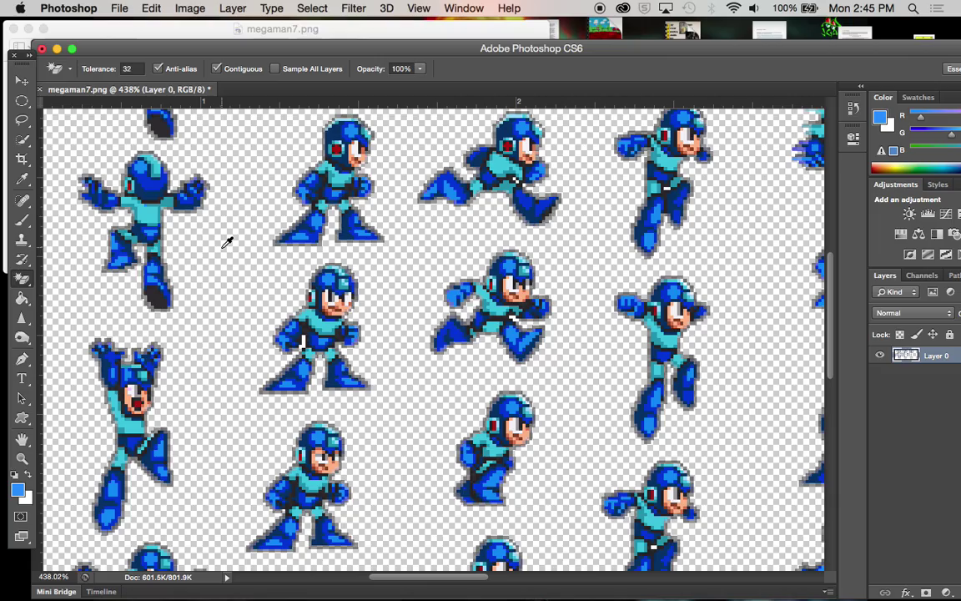
scroll(227, 242, down, 4)
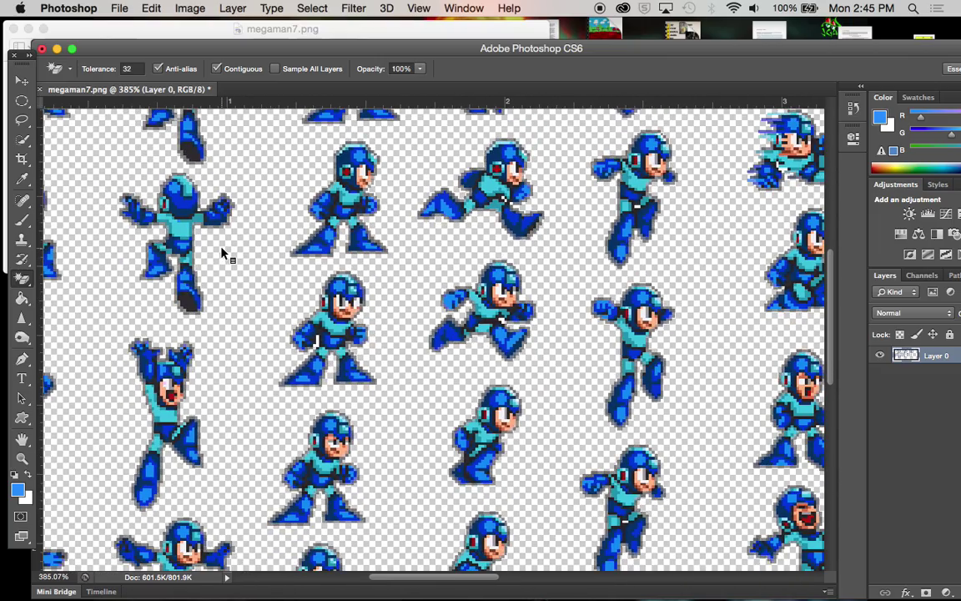
scroll(222, 253, down, 3)
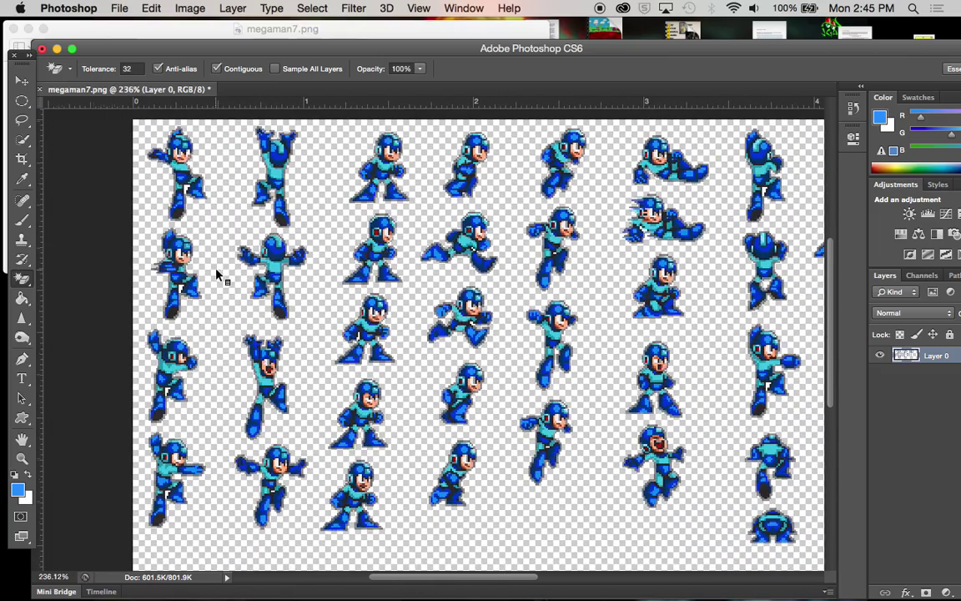
scroll(218, 275, down, 2)
scroll(218, 276, right, 5)
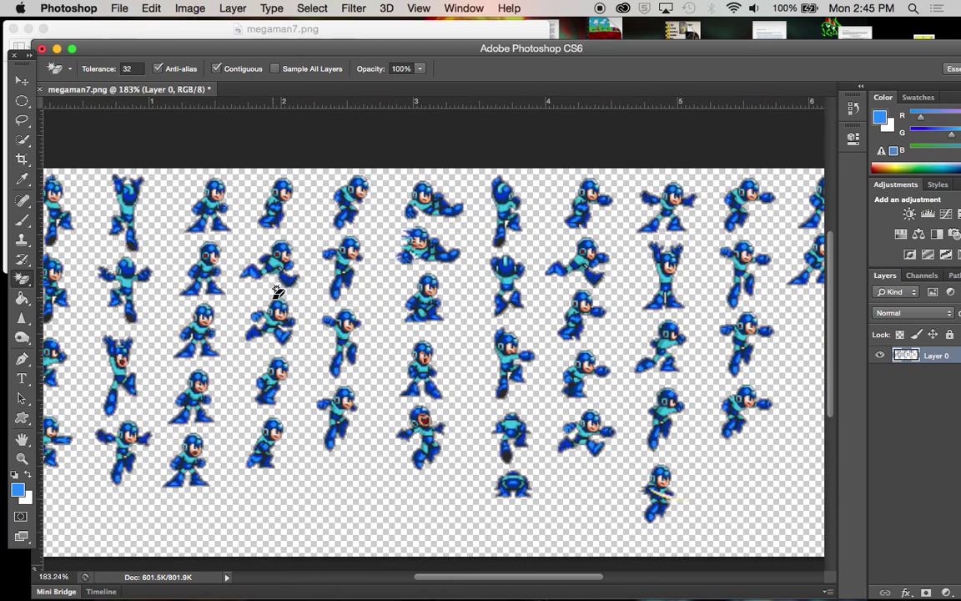
Step: Switch from the Crop tool group to the Slice Tool
click(23, 158)
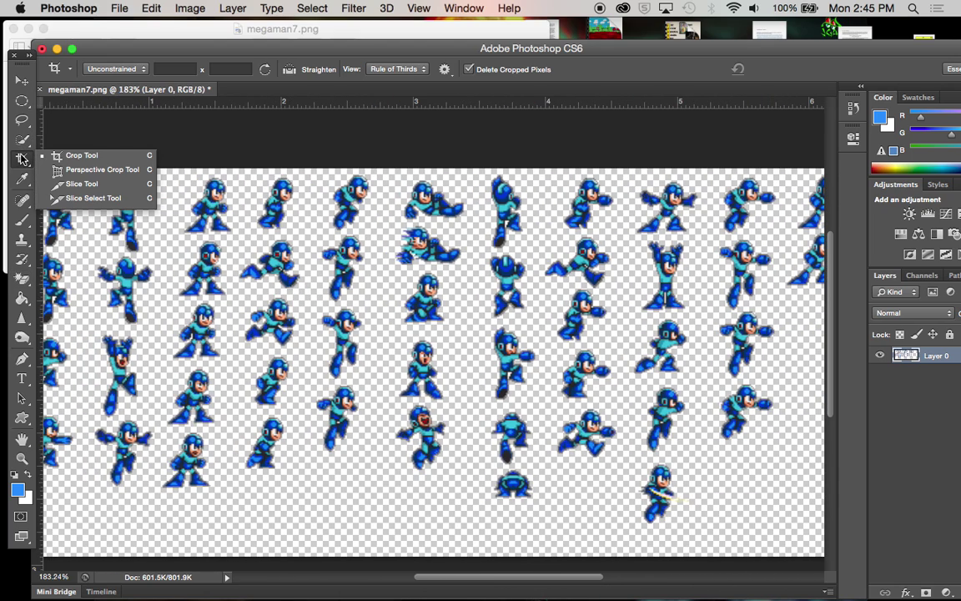
click(87, 185)
scroll(150, 196, left, 5)
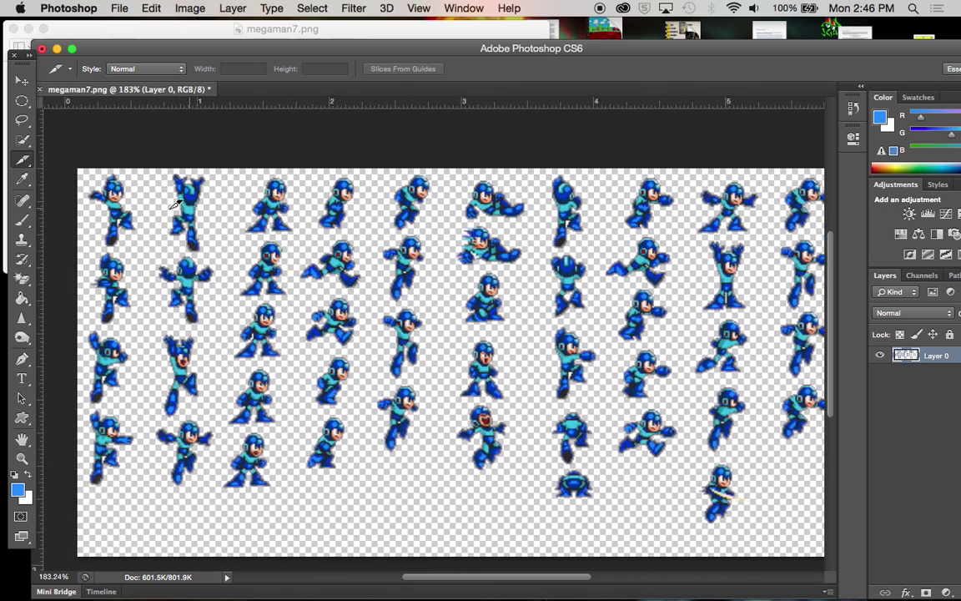
scroll(177, 202, right, 5)
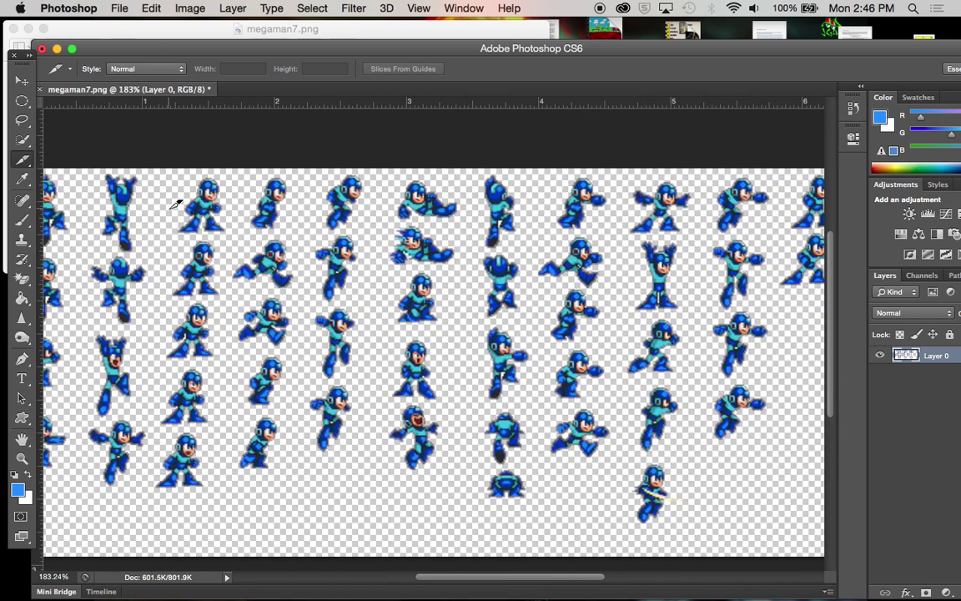
scroll(177, 203, left, 3)
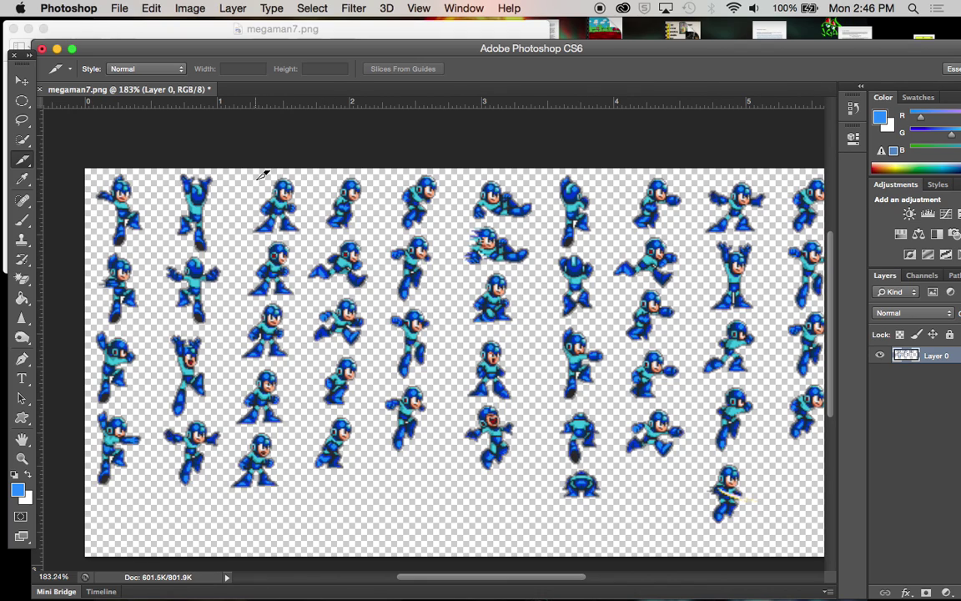
Step: Draw slices 03, 05 and 09 around three top-left sprites, tightening slice 09's left edge
drag(256, 175, 305, 234)
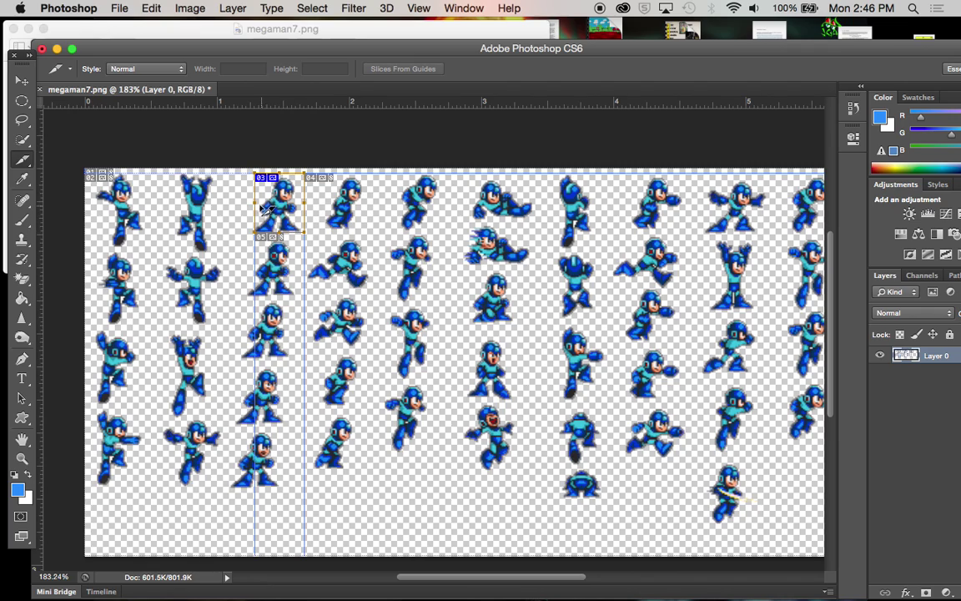
drag(253, 201, 298, 202)
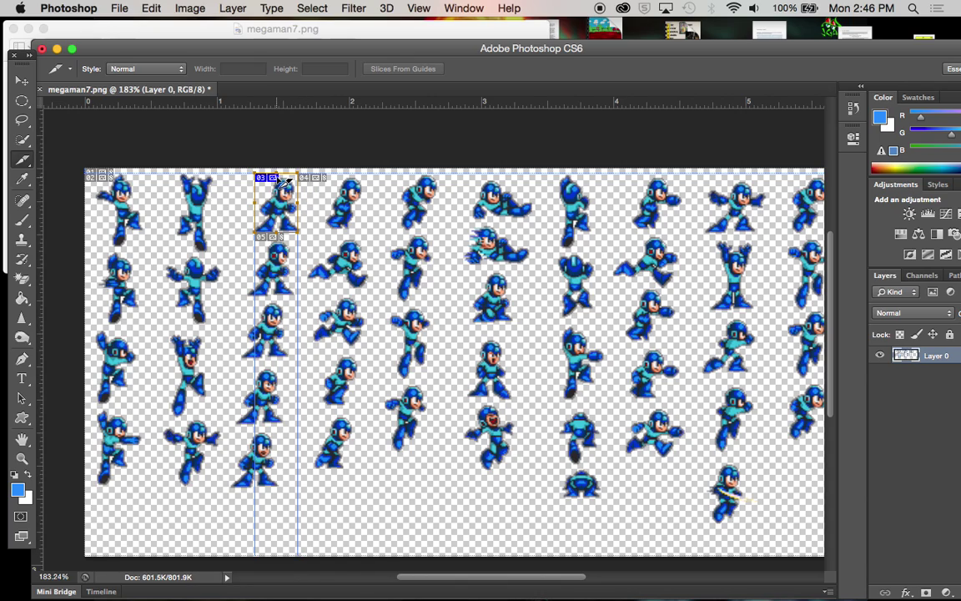
scroll(317, 224, up, 4)
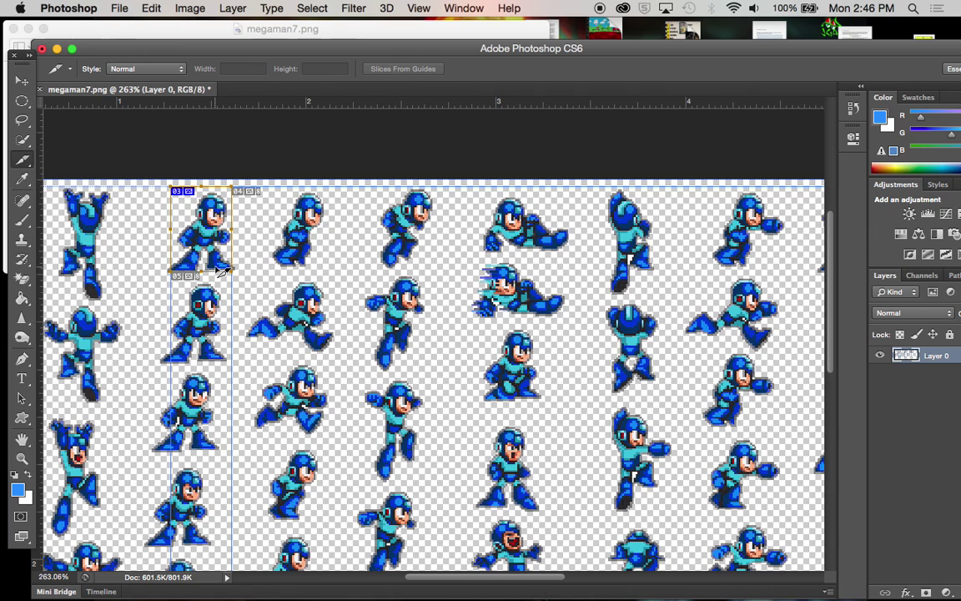
scroll(286, 240, down, 2)
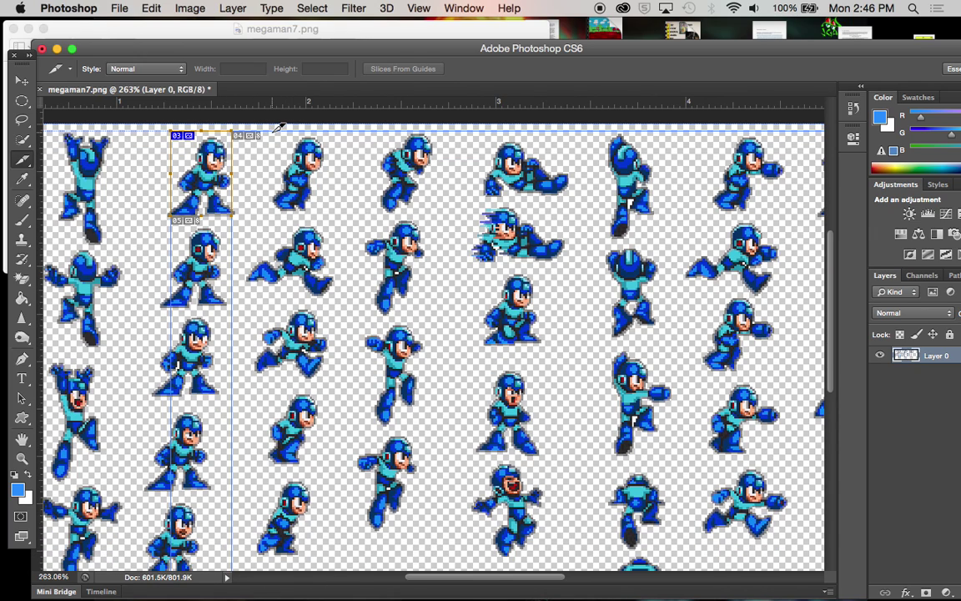
drag(269, 131, 334, 203)
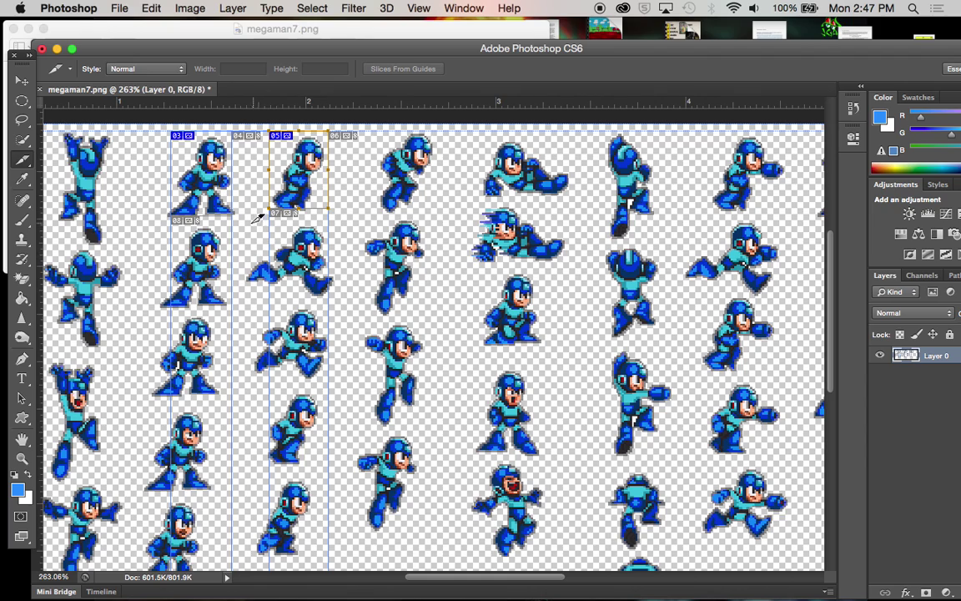
drag(239, 215, 341, 275)
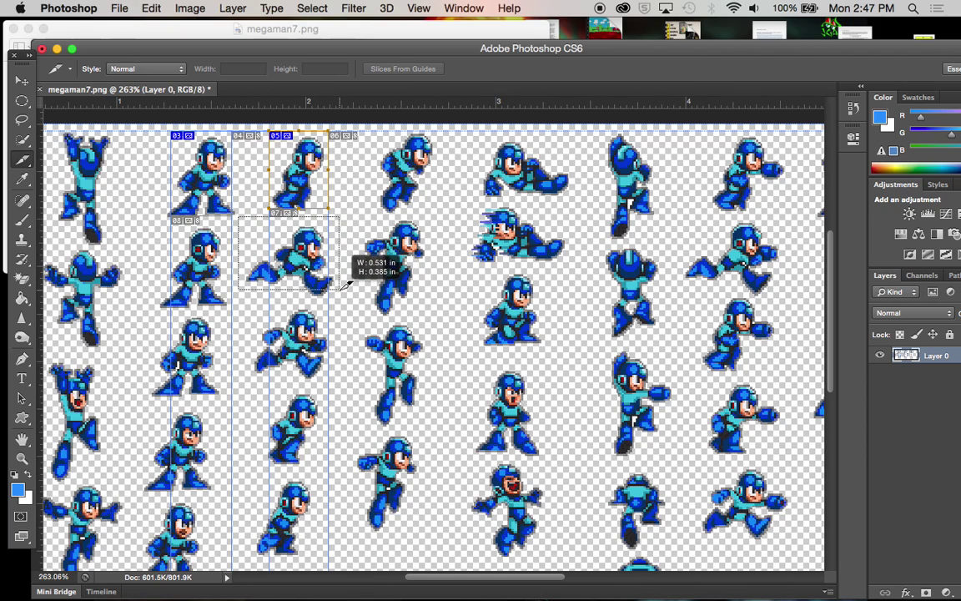
drag(342, 288, 340, 292)
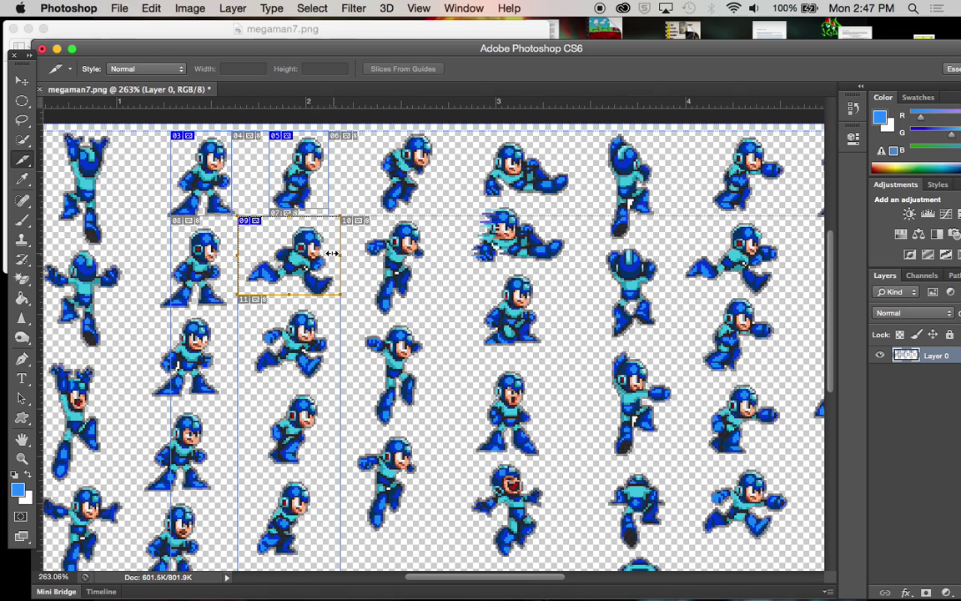
drag(334, 251, 337, 251)
drag(241, 254, 249, 255)
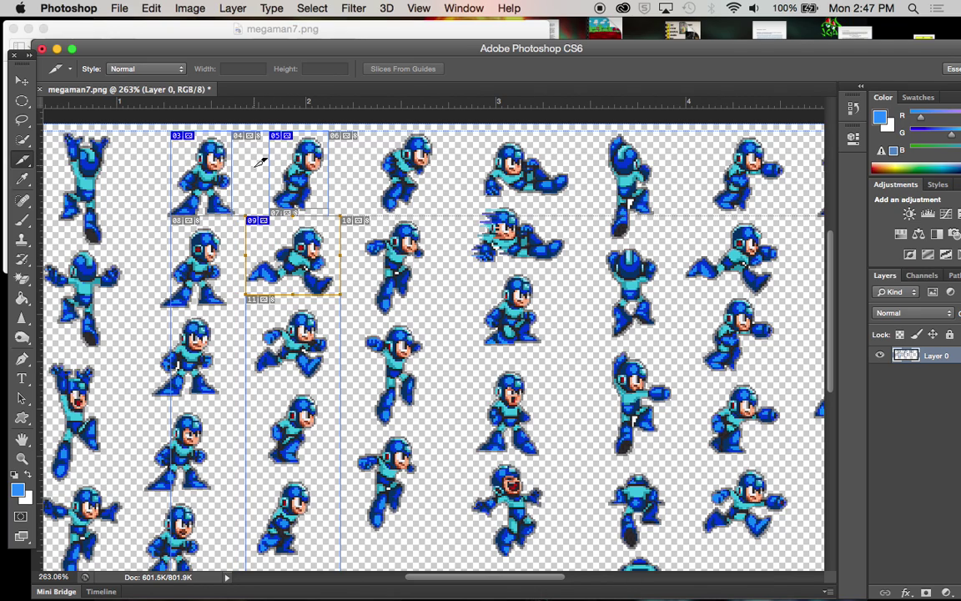
Step: Undo back to slice 03, redraw the running-sprite slice below it and tighten its left edge
key(super+z)
key(super+z)
key(super+z)
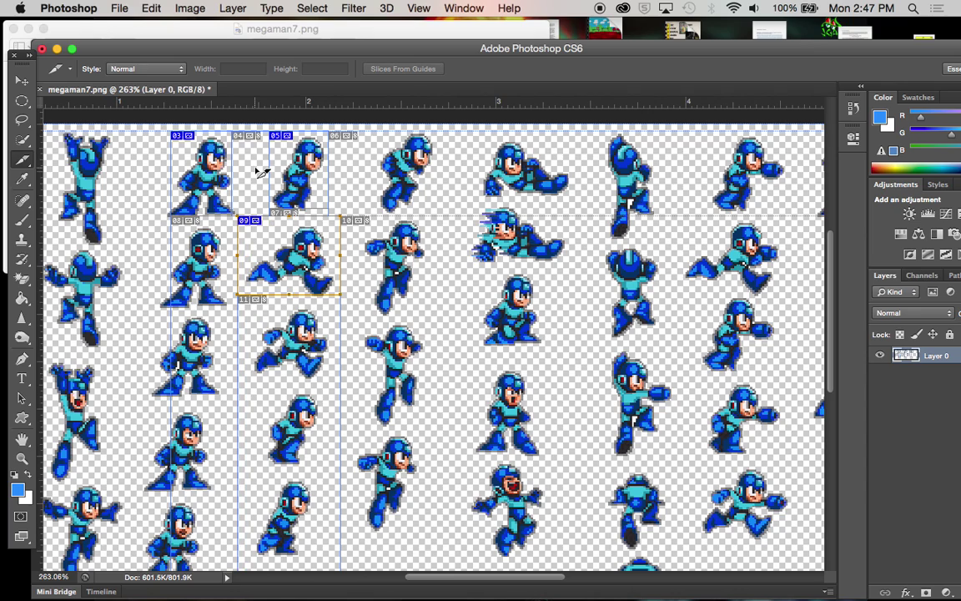
key(super+z)
key(super+z)
key(super+z)
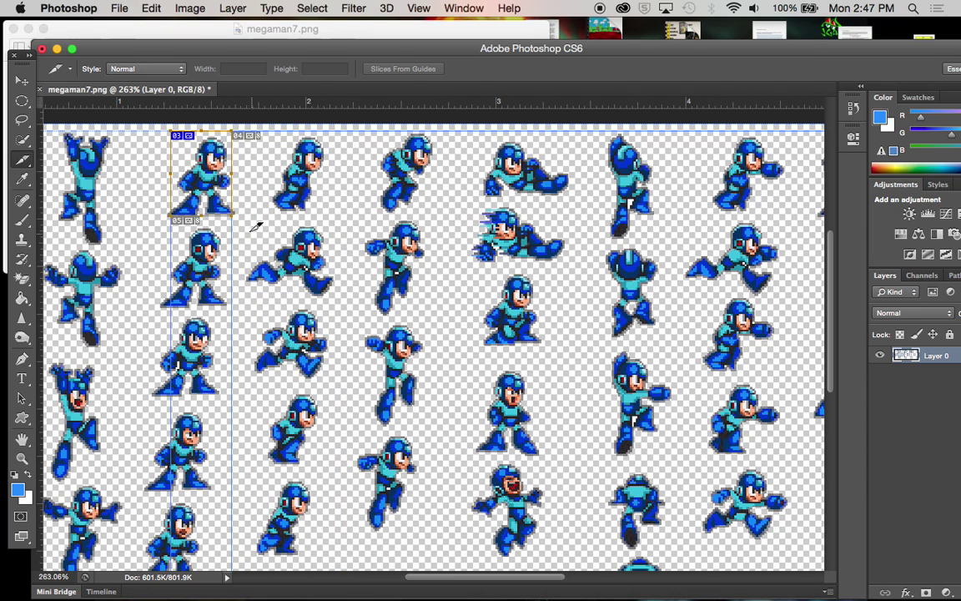
drag(234, 215, 337, 296)
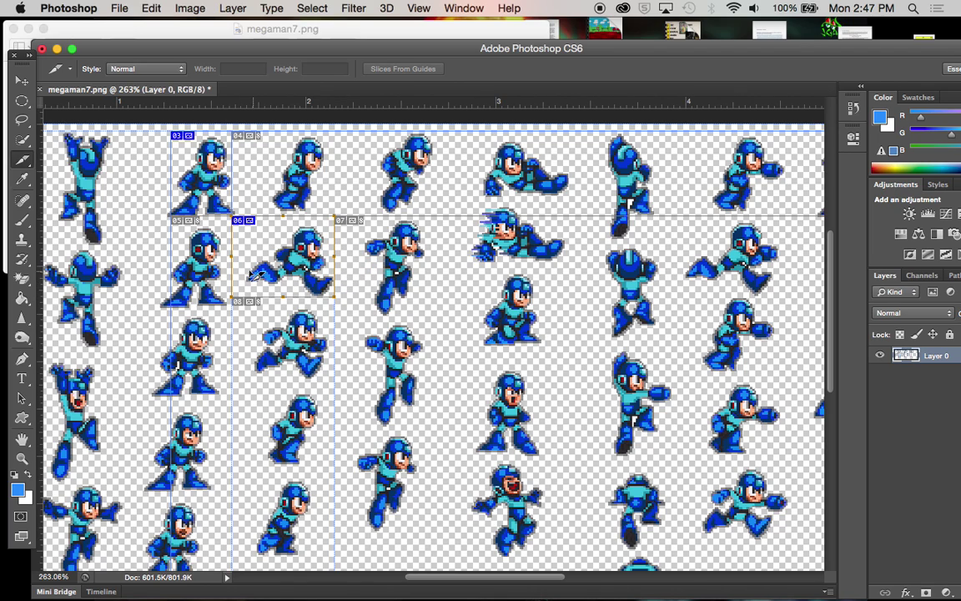
drag(234, 256, 243, 257)
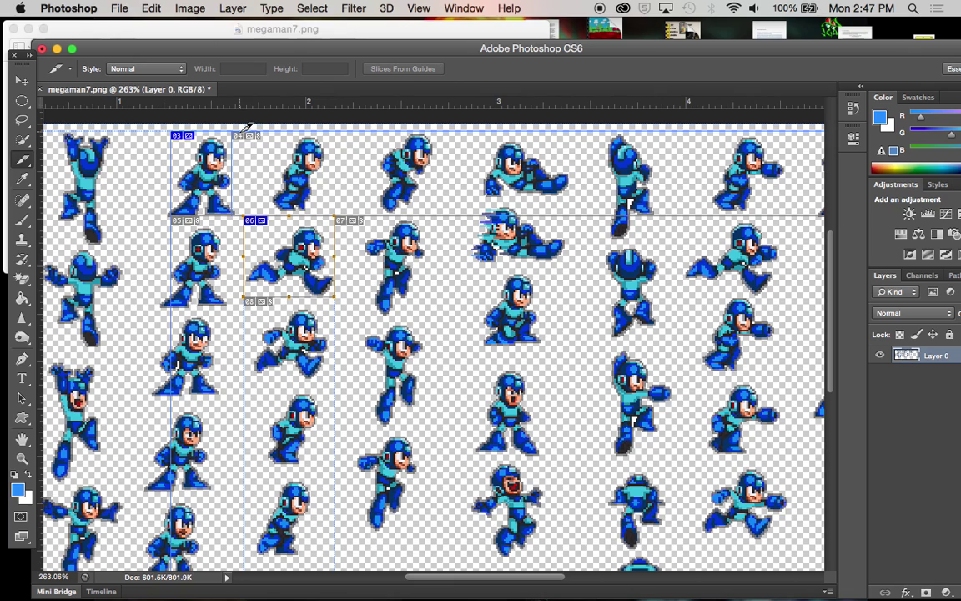
Step: Add slices around the top-row sprite and two more sprites down the column, numbered 09 and 10
drag(249, 125, 342, 209)
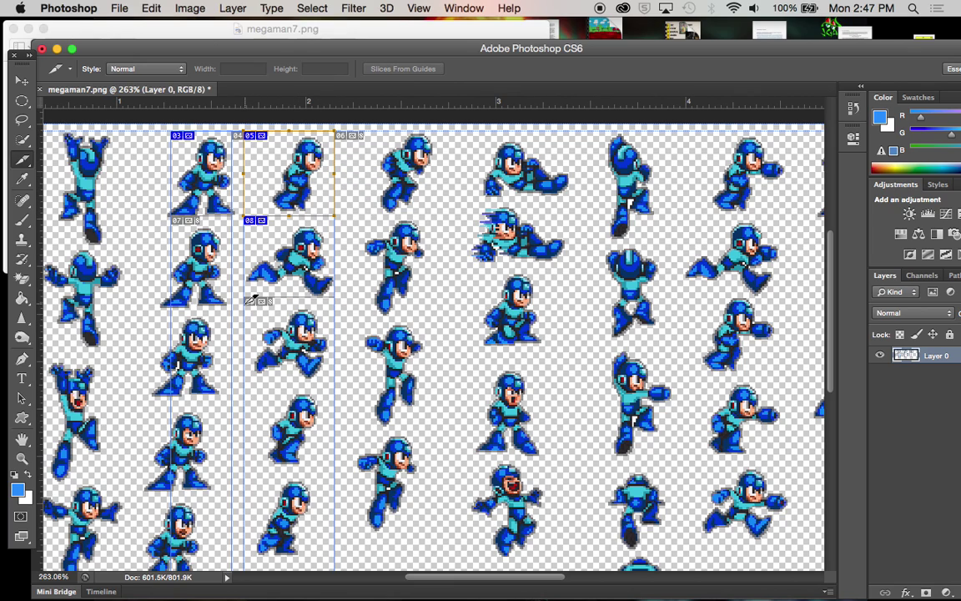
drag(250, 294, 340, 377)
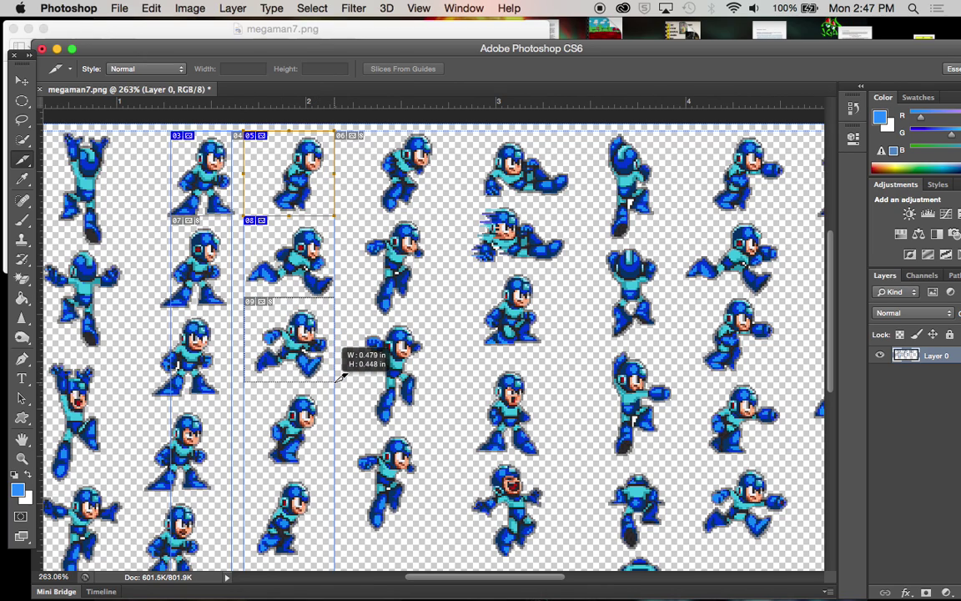
drag(340, 377, 339, 376)
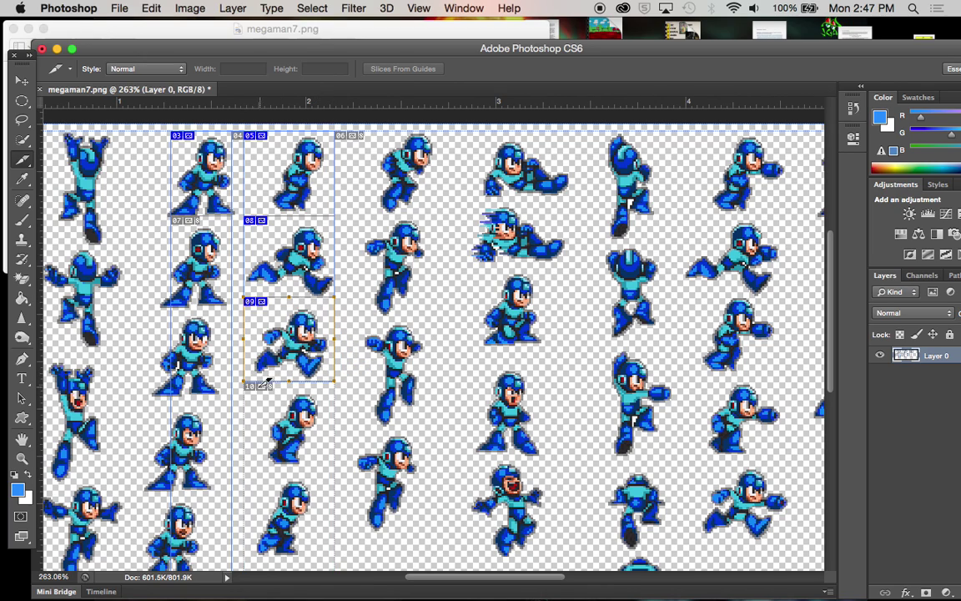
drag(248, 381, 339, 460)
Step: Draw slice 12 below slice 10, raise its top edge to fit the sprite, and review the slices
scroll(315, 457, down, 4)
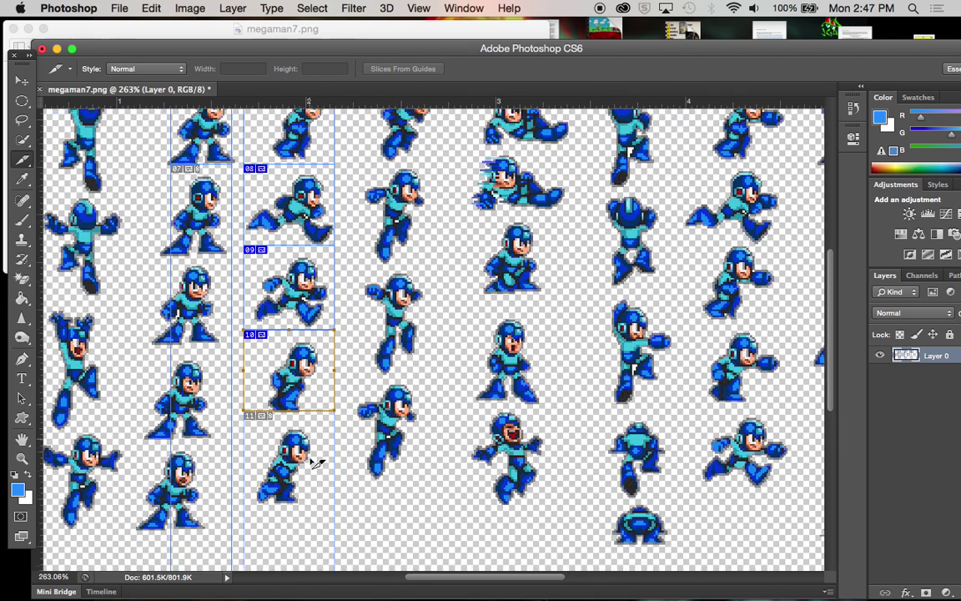
drag(246, 338, 344, 411)
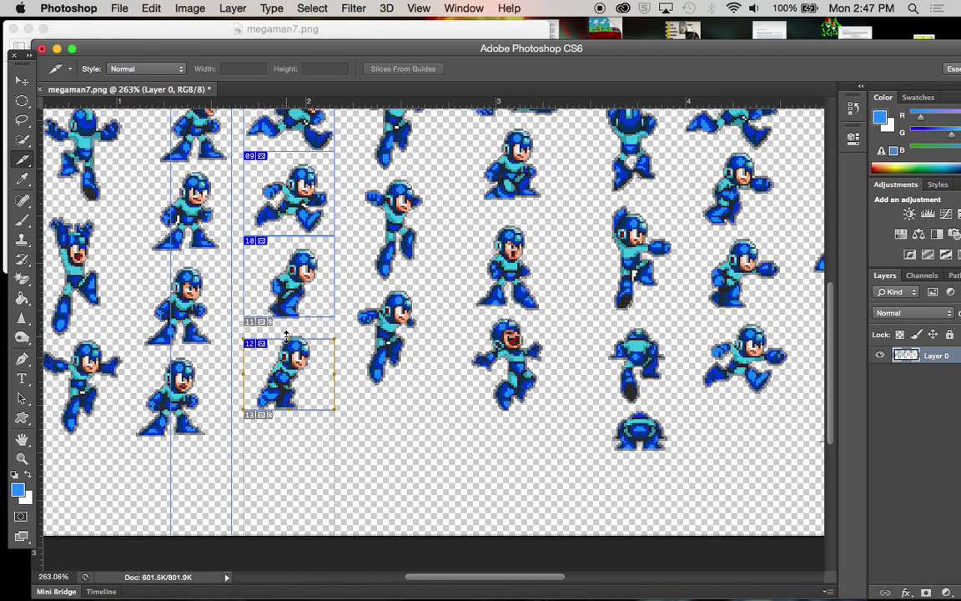
drag(286, 335, 286, 331)
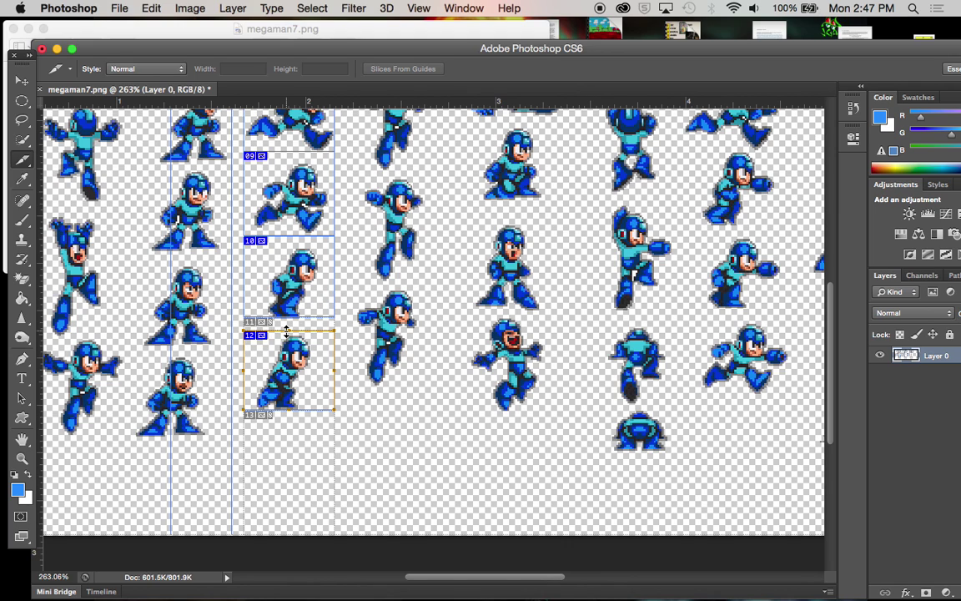
scroll(286, 331, up, 5)
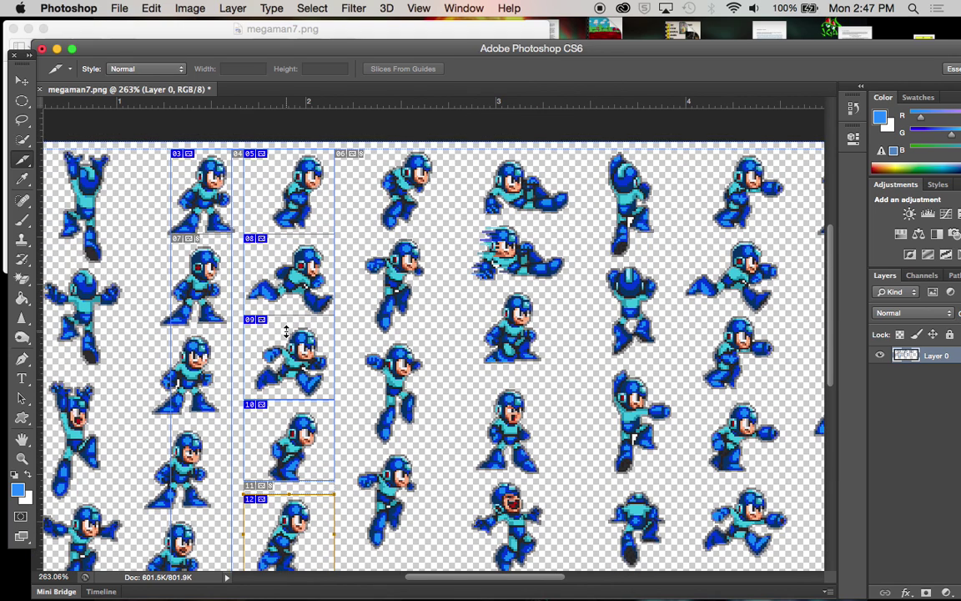
scroll(286, 332, down, 3)
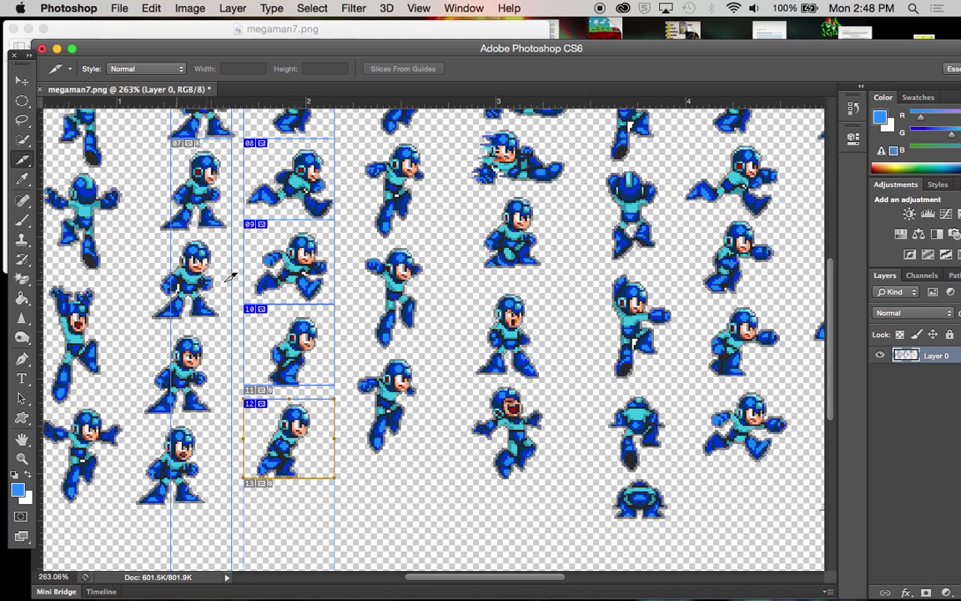
scroll(375, 324, up, 6)
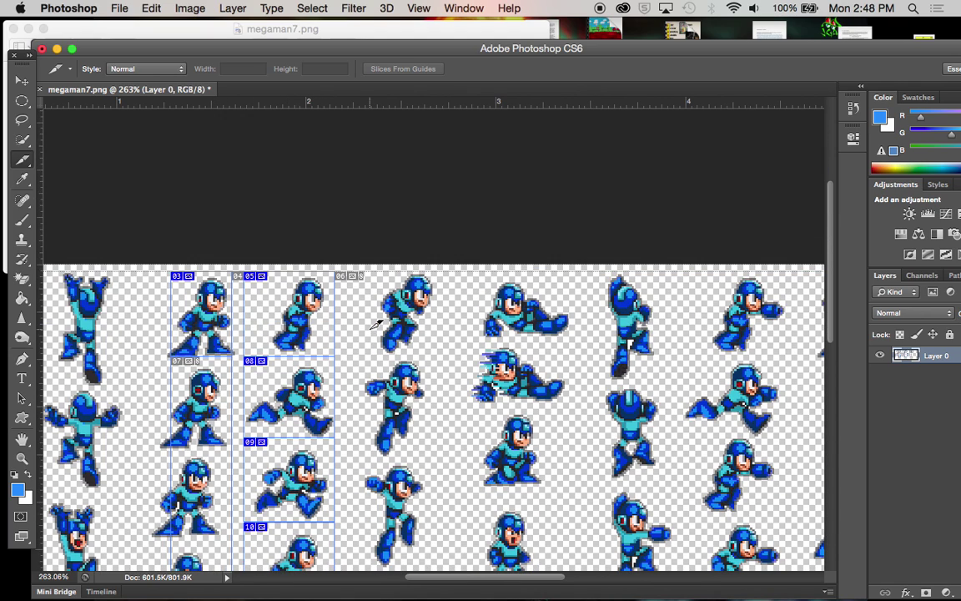
scroll(375, 325, down, 4)
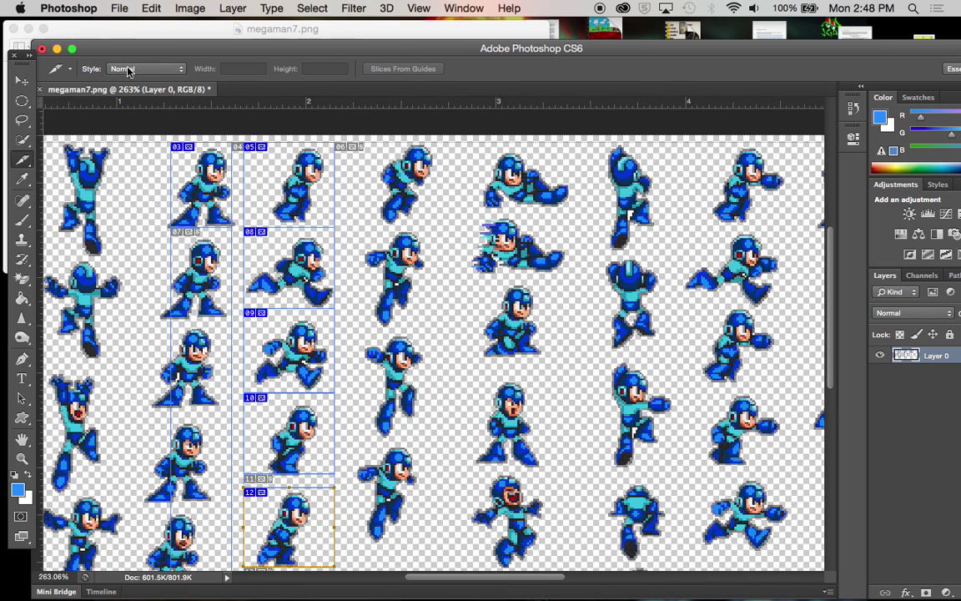
scroll(359, 260, down, 4)
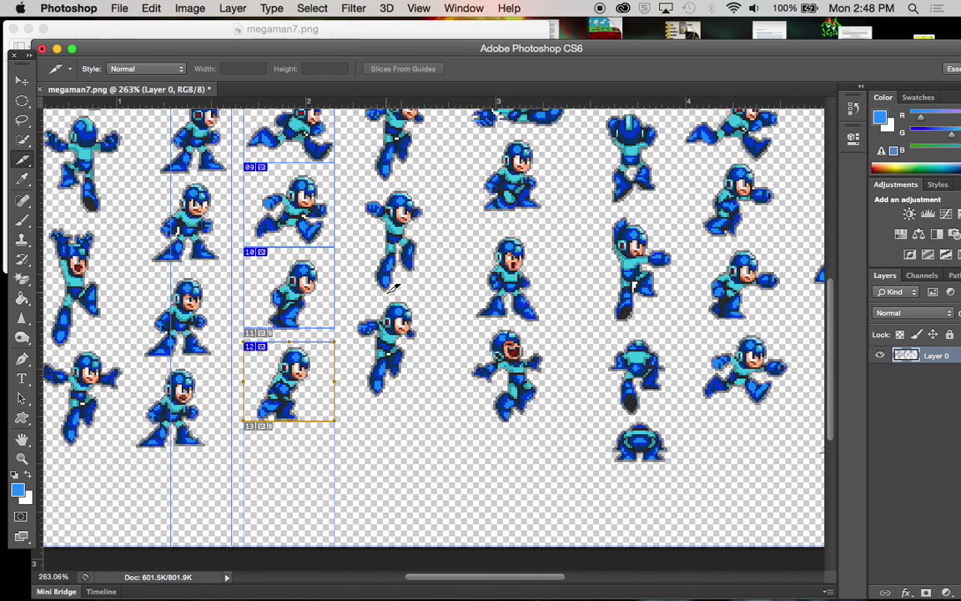
scroll(392, 288, up, 10)
scroll(392, 288, down, 10)
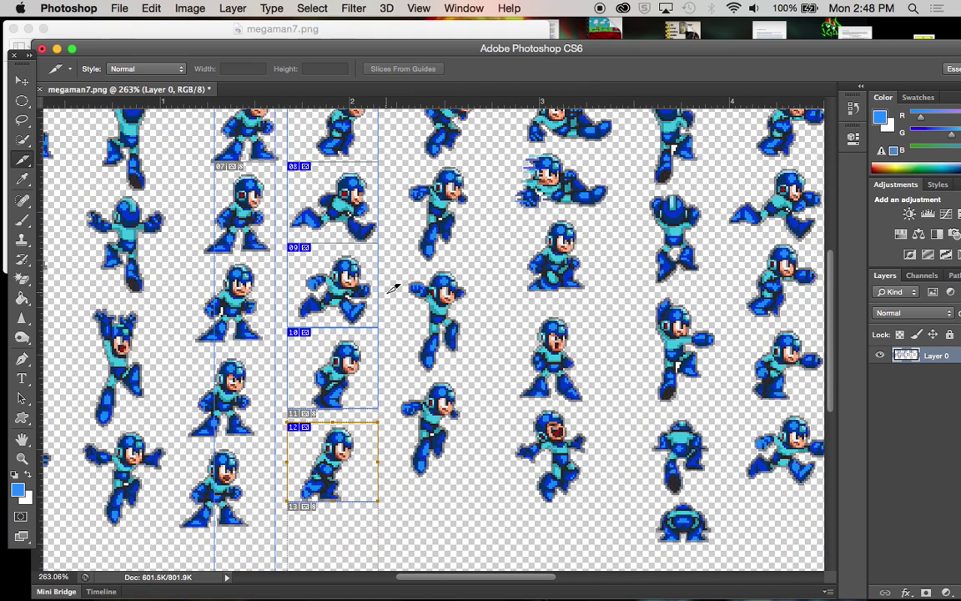
Step: Open Save for Web and select slices 03, 05, 08, 09, 10 and 12 for PNG-24 export
click(119, 10)
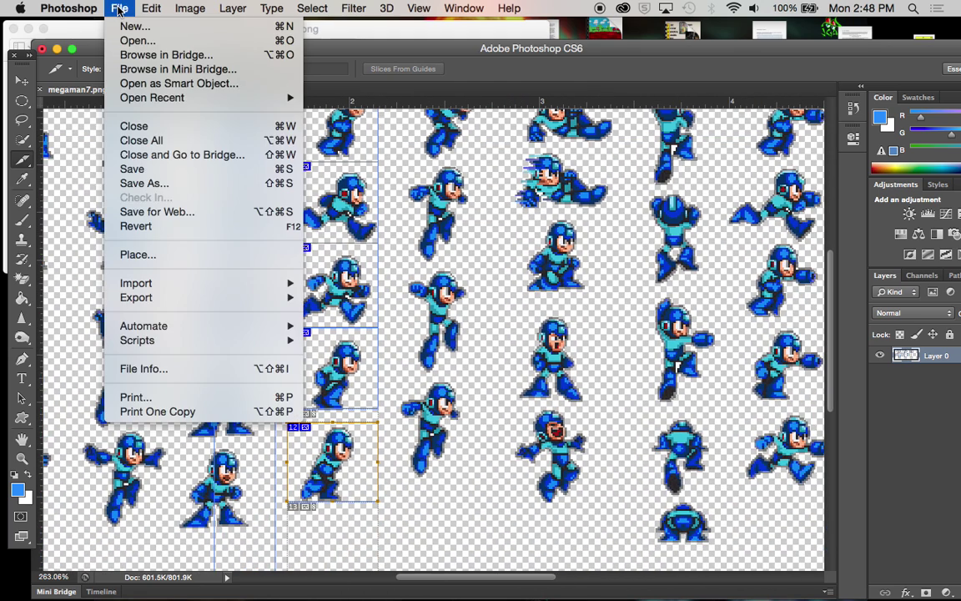
click(187, 214)
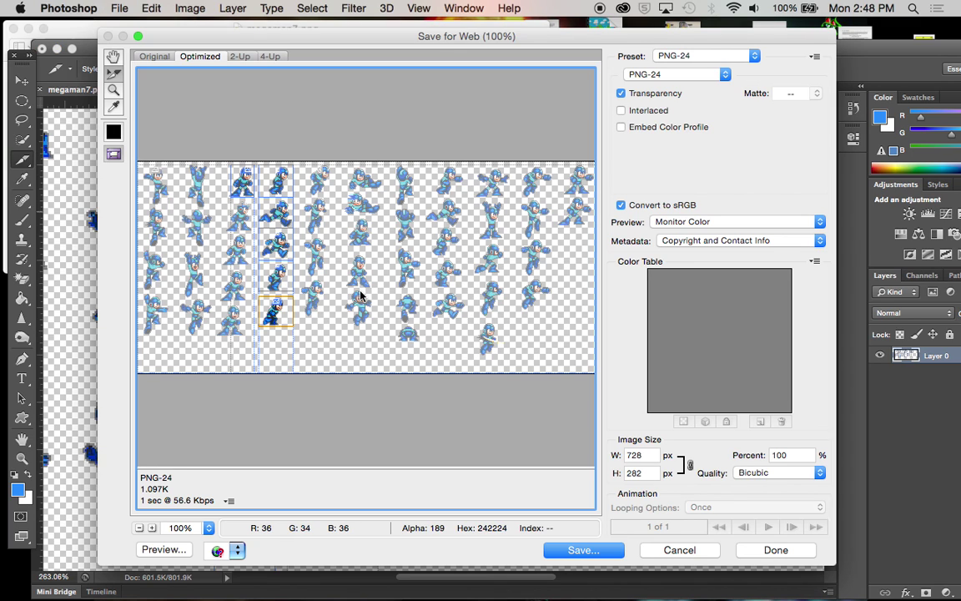
click(245, 186)
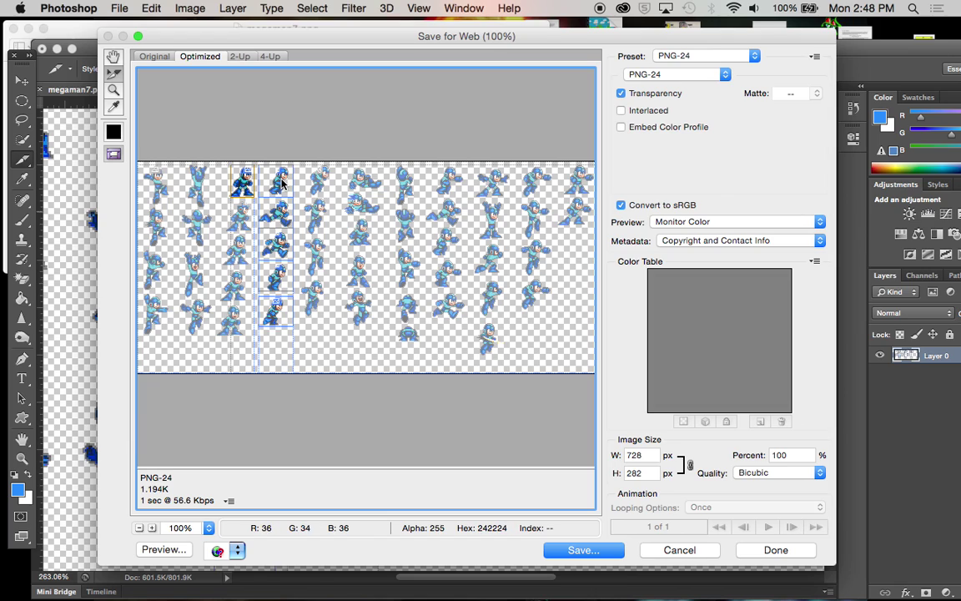
shift+click(281, 183)
shift+click(281, 214)
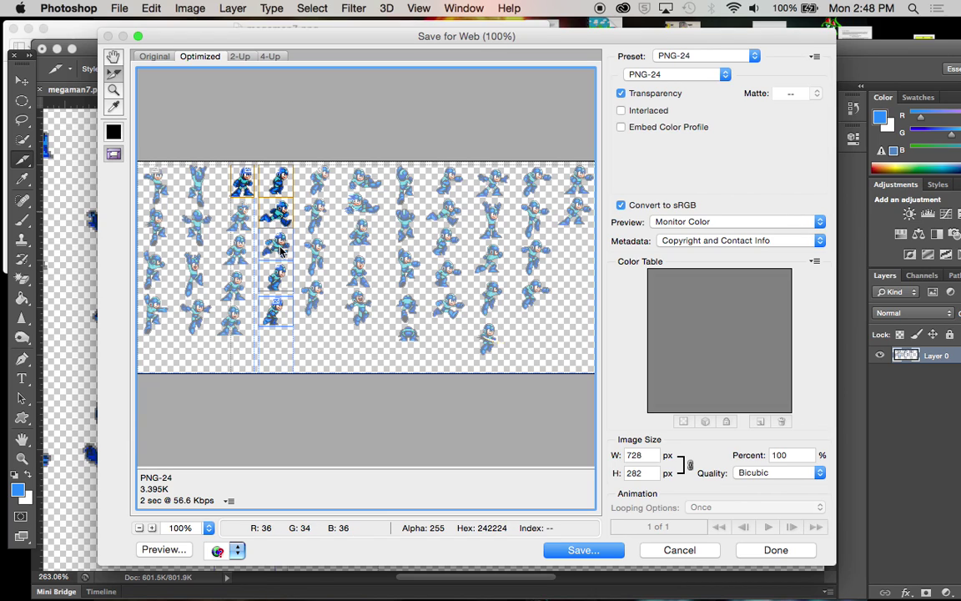
shift+click(281, 247)
shift+click(281, 278)
shift+click(281, 311)
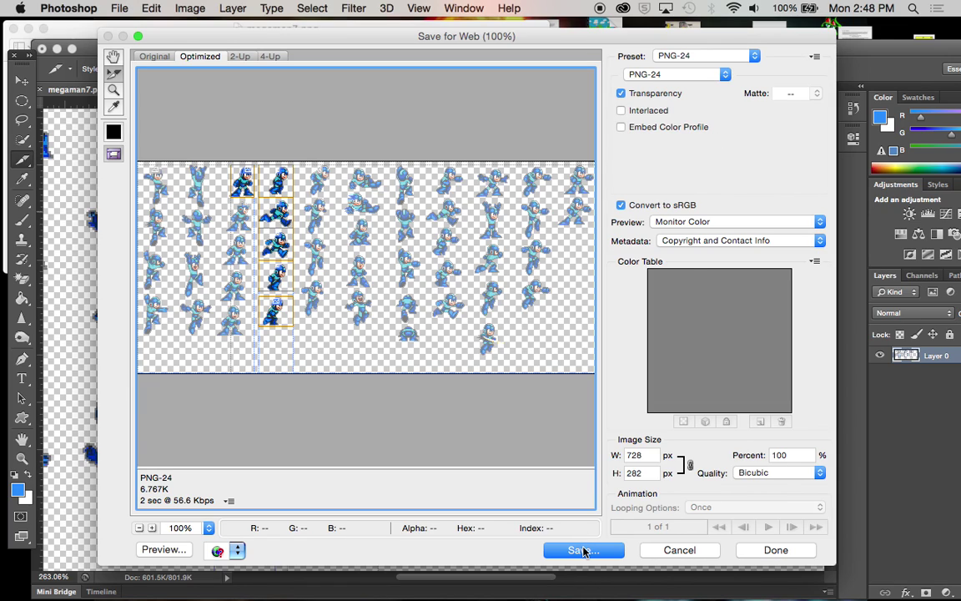
Step: Proceed to saving and rename the output file from megaman7 to megaman
click(583, 550)
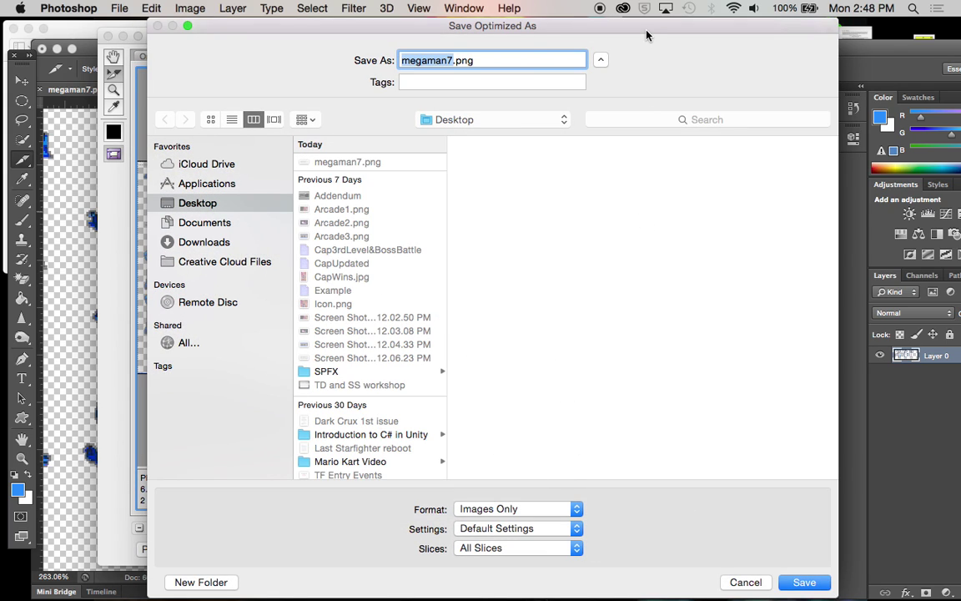
drag(646, 35, 567, 24)
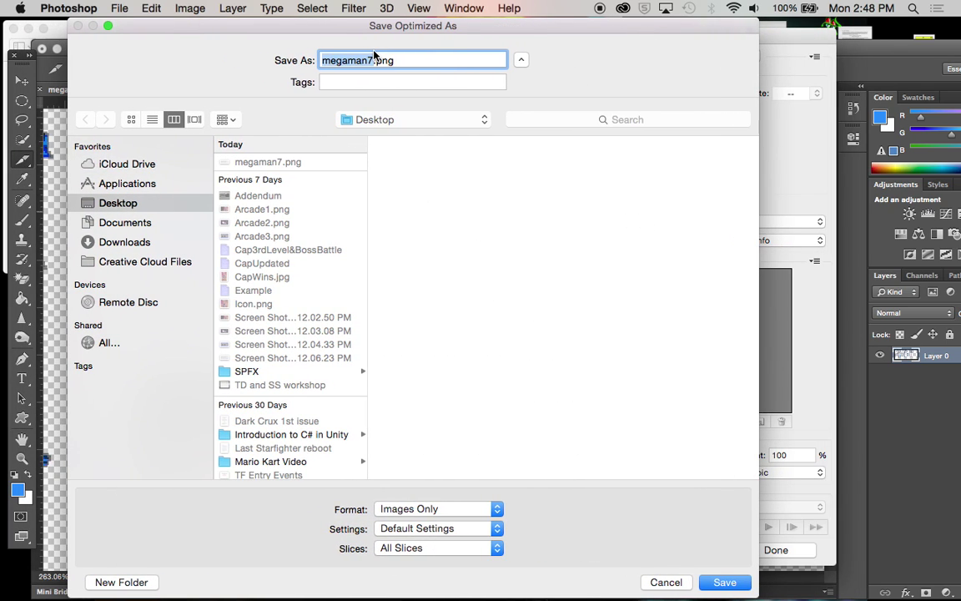
key(Right)
key(BackSpace)
Step: Save only the selected slices to the Desktop, then minimize the document window
click(498, 549)
click(420, 576)
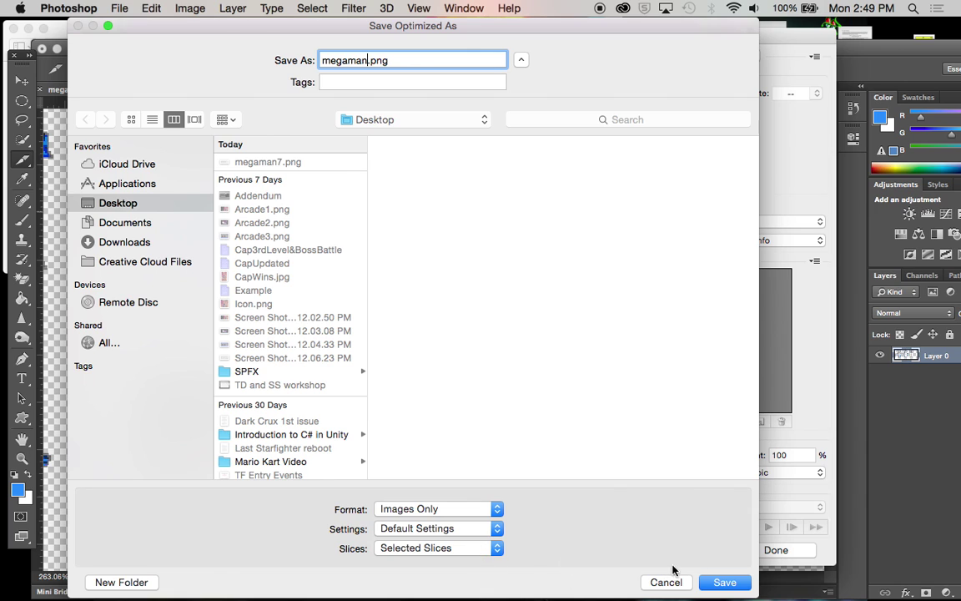
click(731, 587)
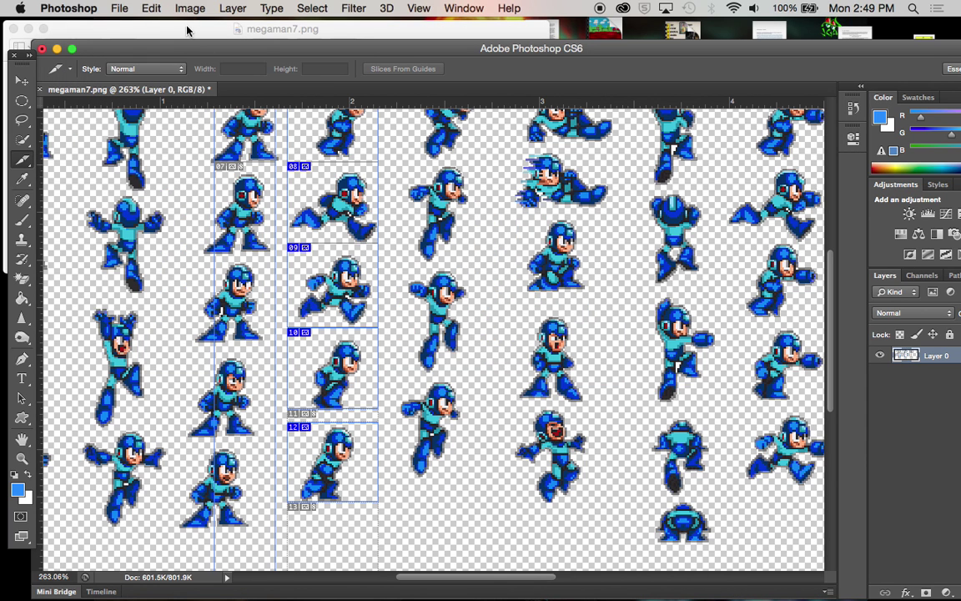
click(56, 49)
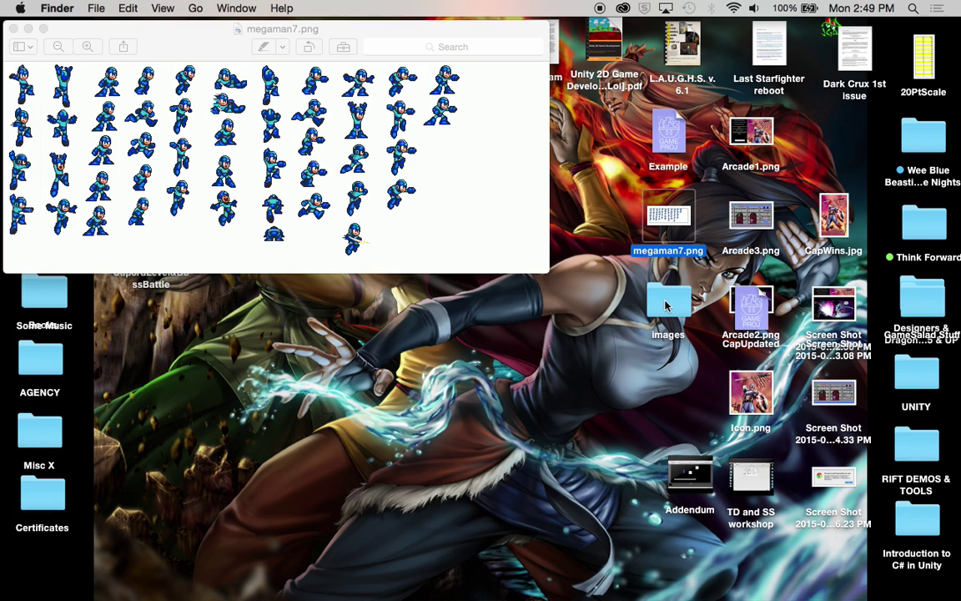
Step: Check the six megaman frame PNGs in the images folder, then open the Example GameSalad project
double_click(668, 300)
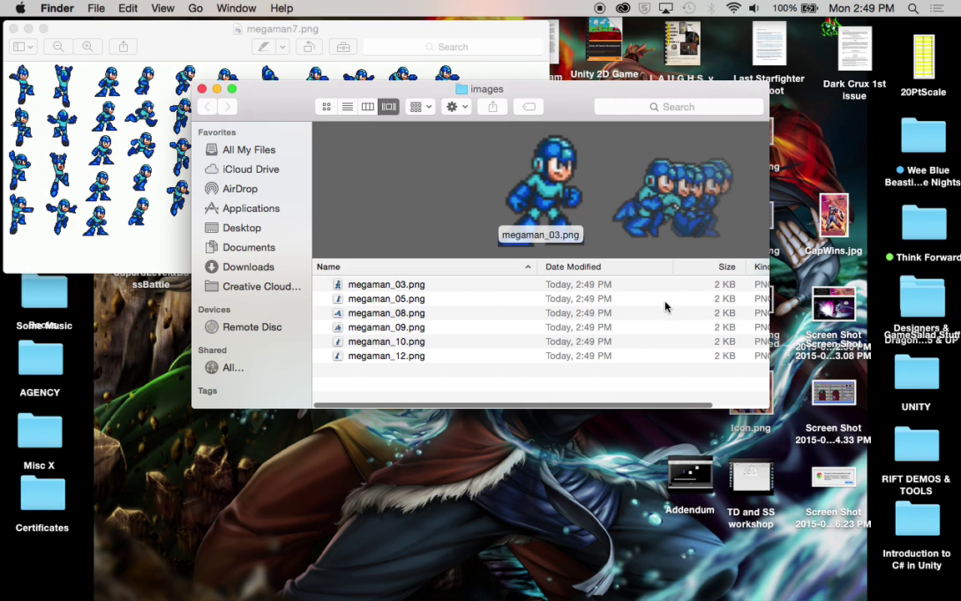
click(383, 287)
key(Down)
key(Down)
key(Down)
key(Down)
key(Down)
key(Up)
key(Up)
key(Up)
key(Up)
key(Up)
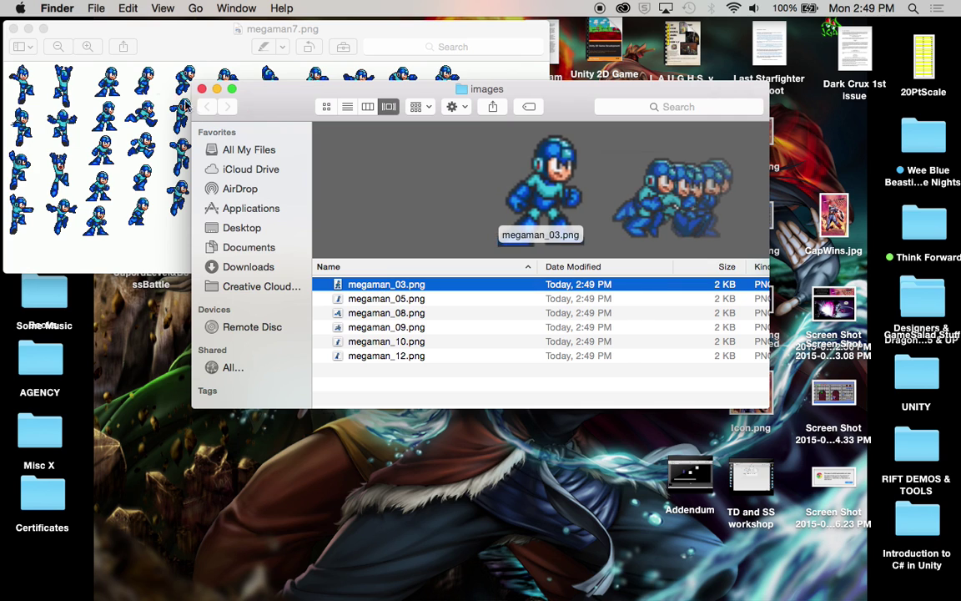
click(14, 29)
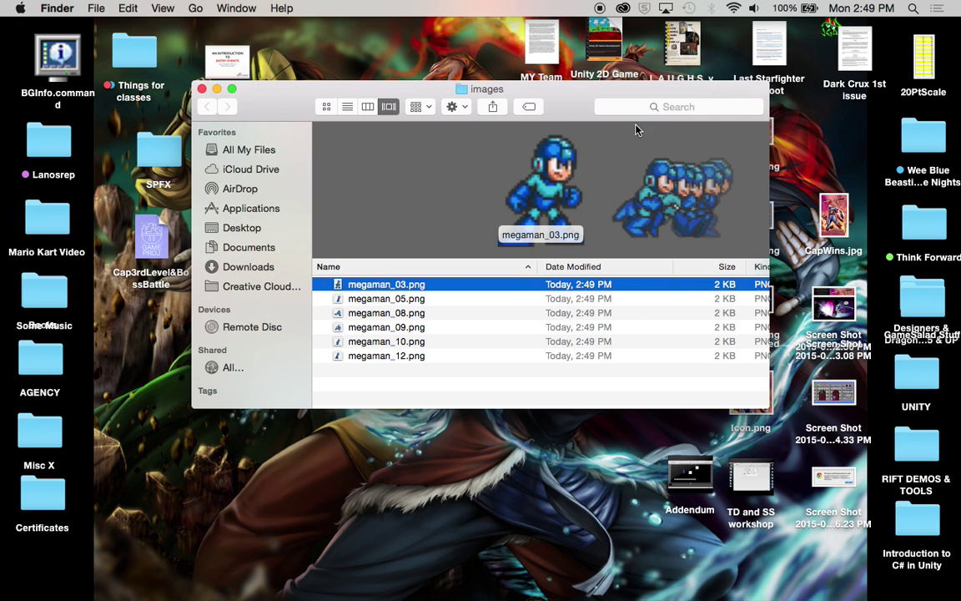
drag(567, 88, 381, 133)
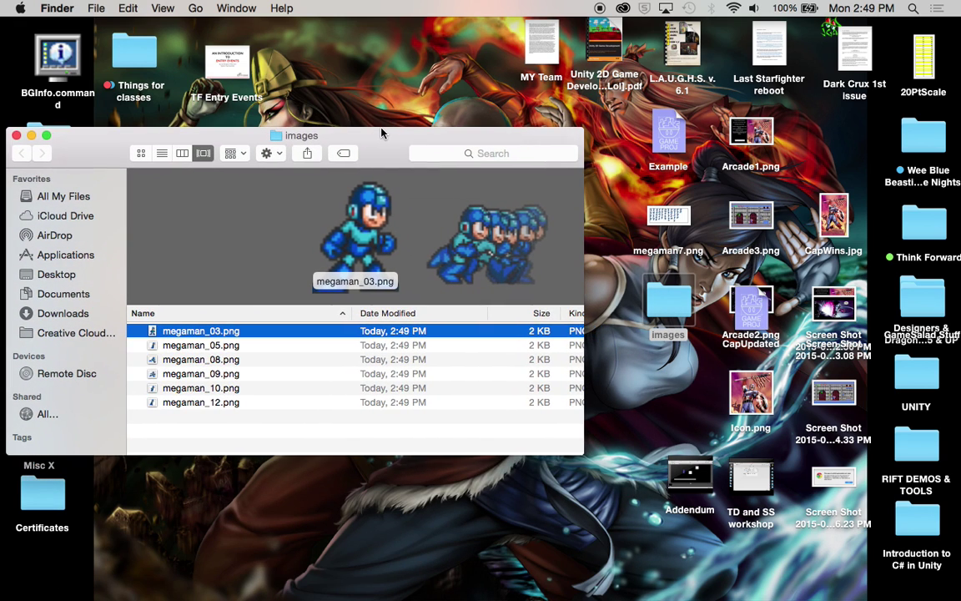
click(672, 129)
Step: Open the Example project's Initial Scene and arrange the editor and welcome windows
double_click(672, 130)
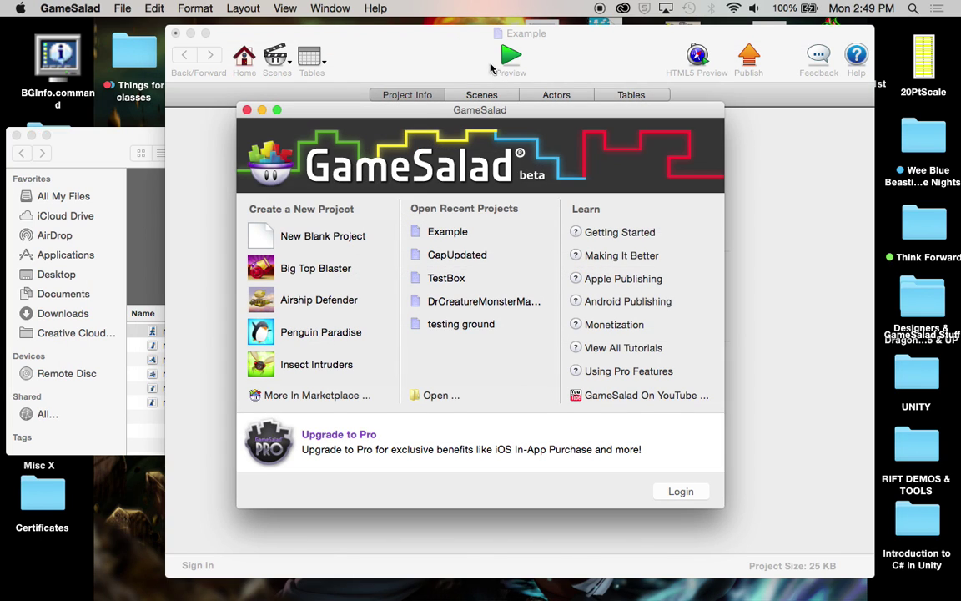
click(477, 97)
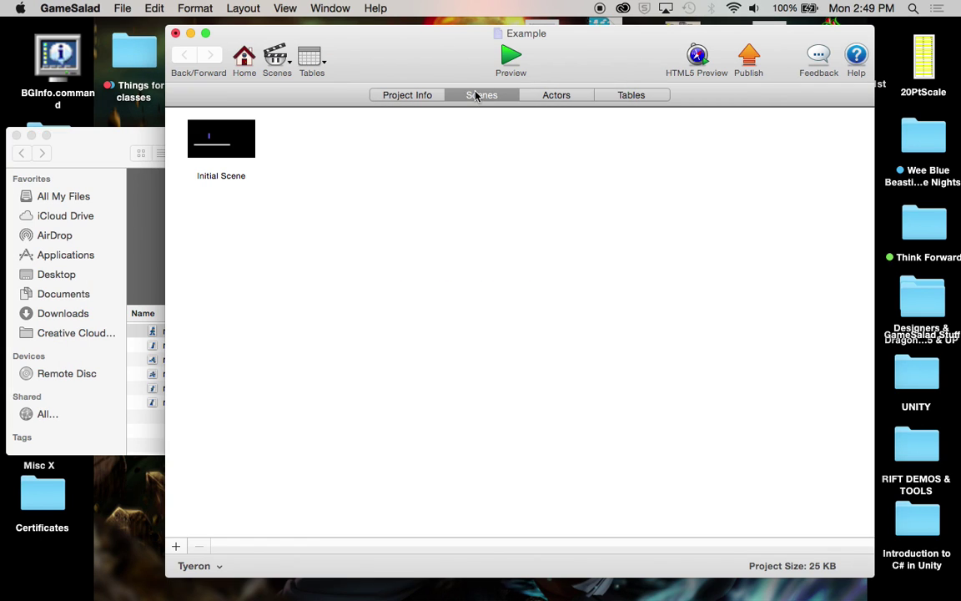
double_click(221, 139)
drag(382, 43, 545, 36)
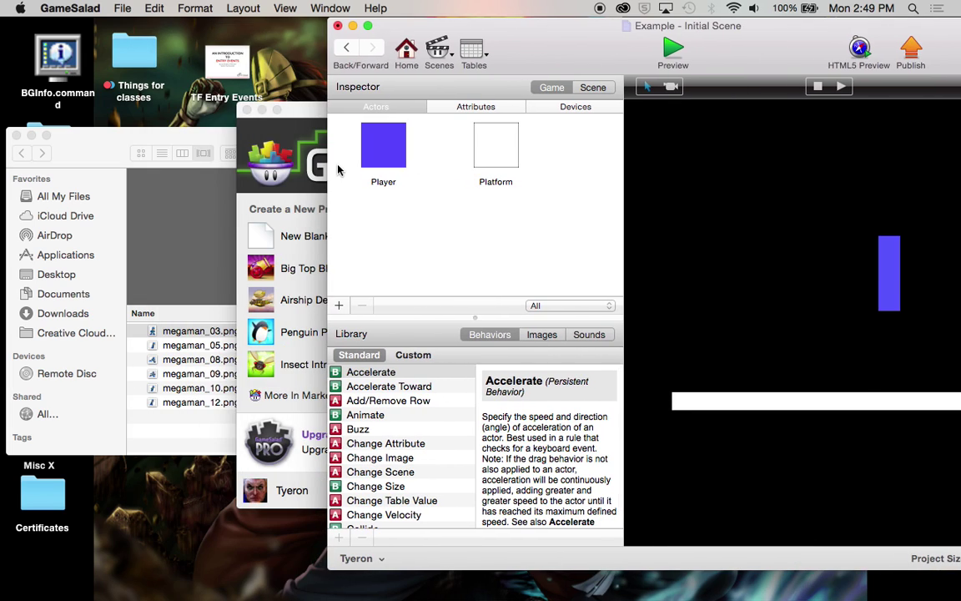
drag(308, 68, 160, 244)
Step: Import the megaman PNG frames, megaman_05 through megaman_12, into the project's image library
click(101, 138)
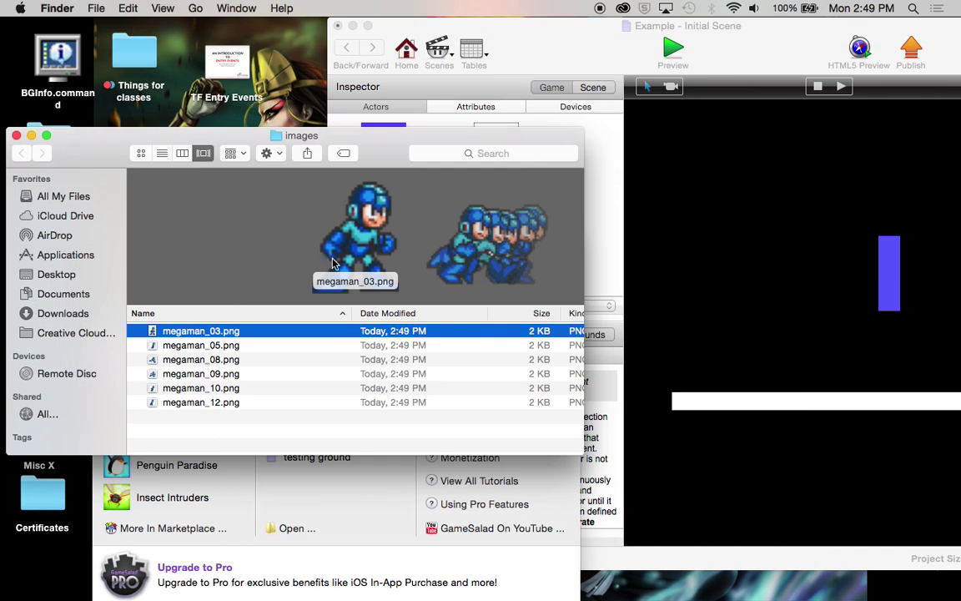
click(607, 200)
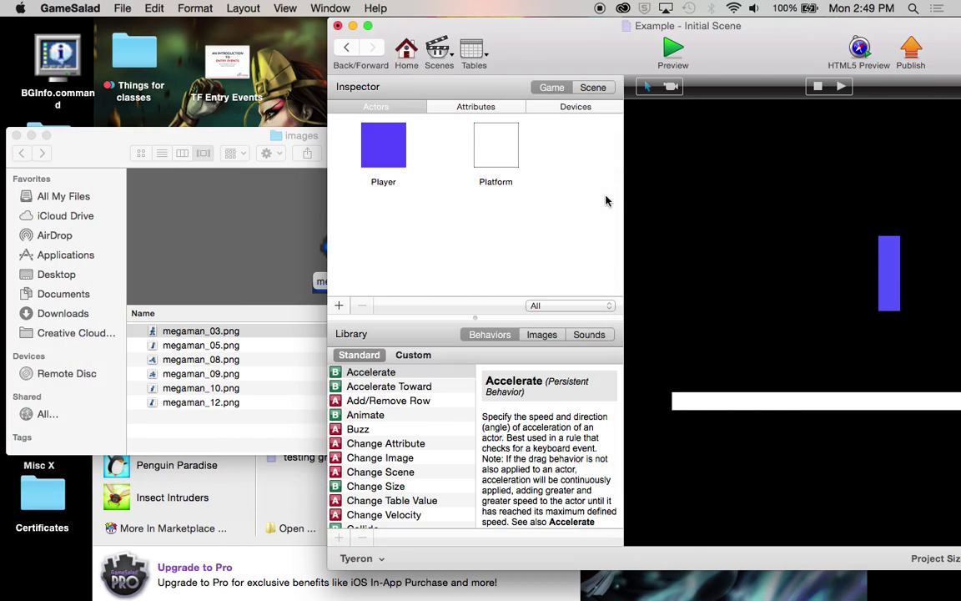
click(542, 336)
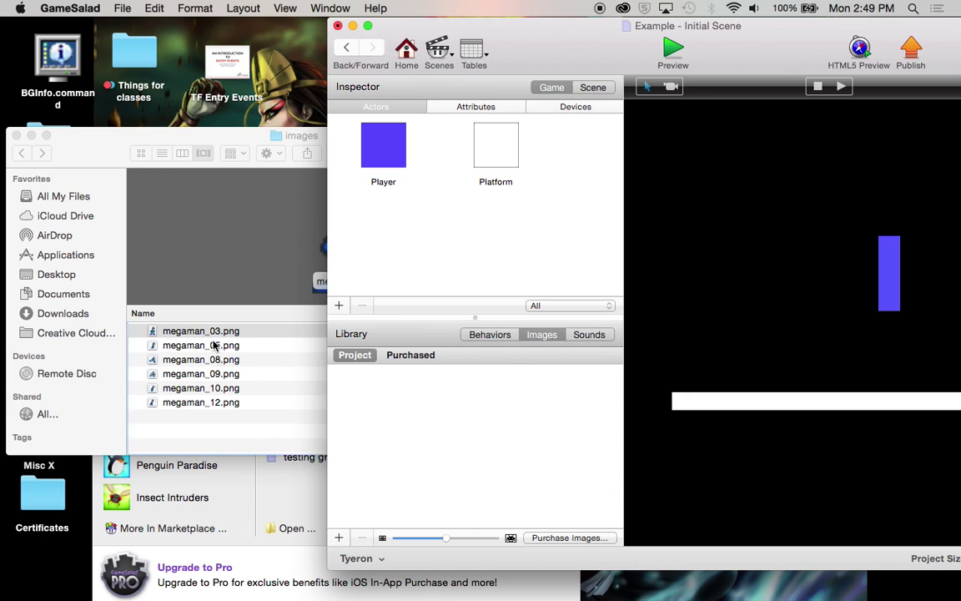
drag(171, 345, 457, 455)
click(176, 329)
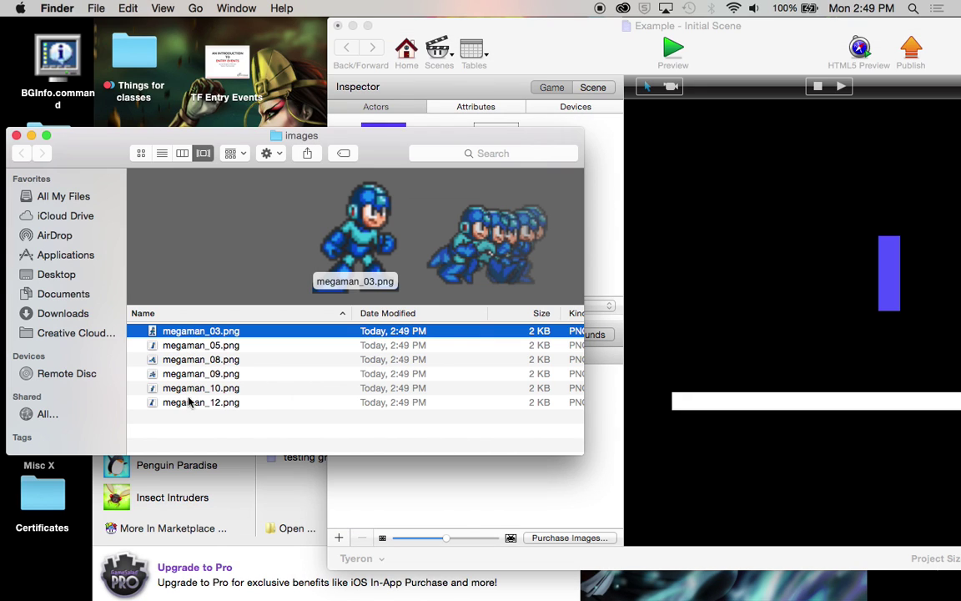
shift+click(185, 404)
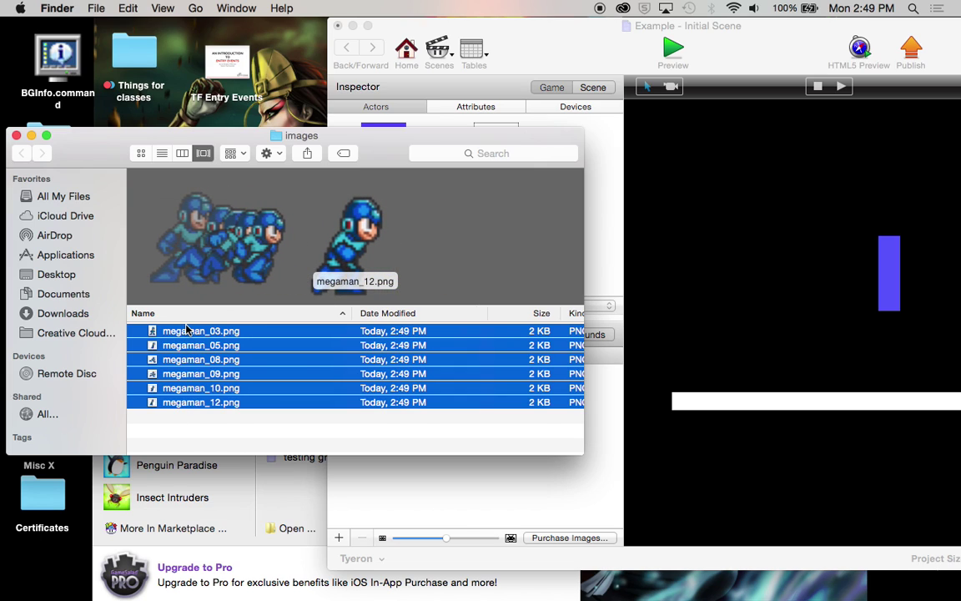
click(187, 330)
click(192, 344)
shift+click(192, 404)
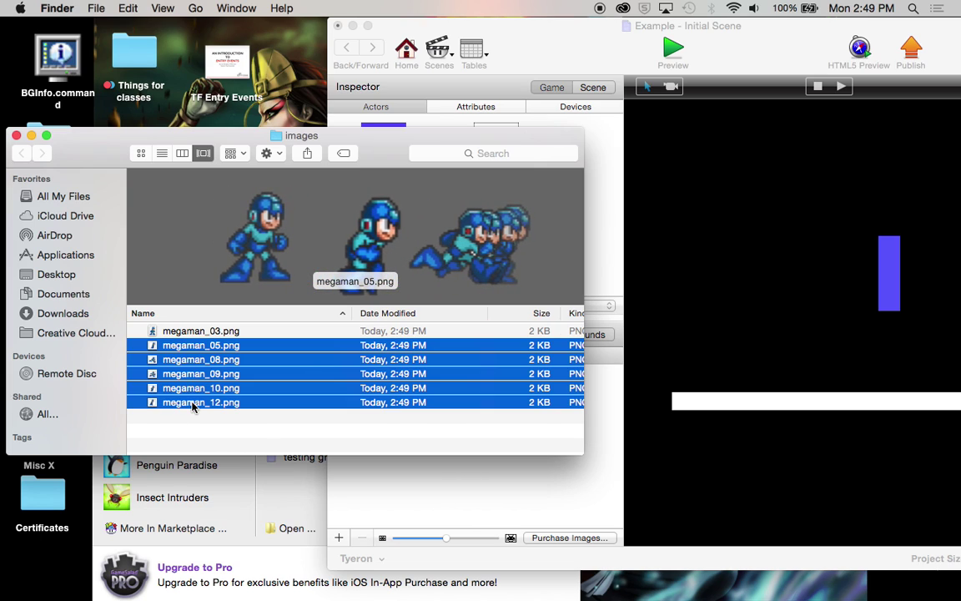
drag(192, 404, 500, 478)
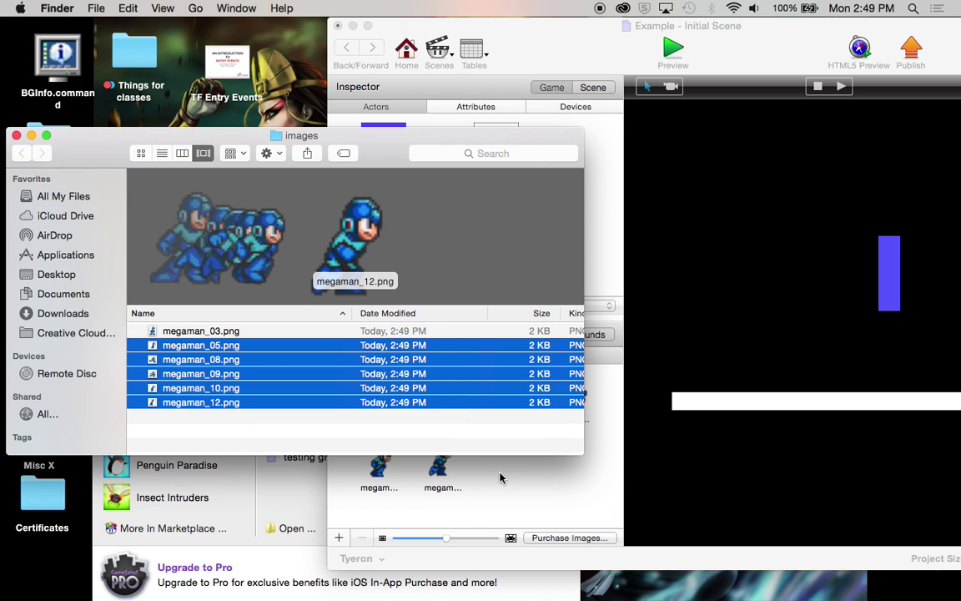
Step: Open the Player actor's editor from the game editor
click(520, 469)
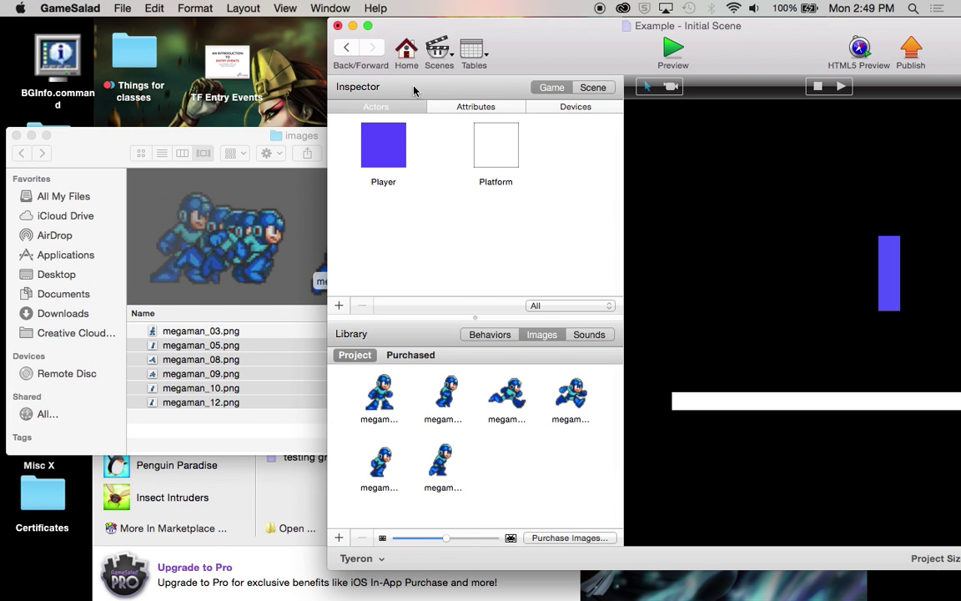
click(383, 142)
double_click(383, 143)
double_click(393, 36)
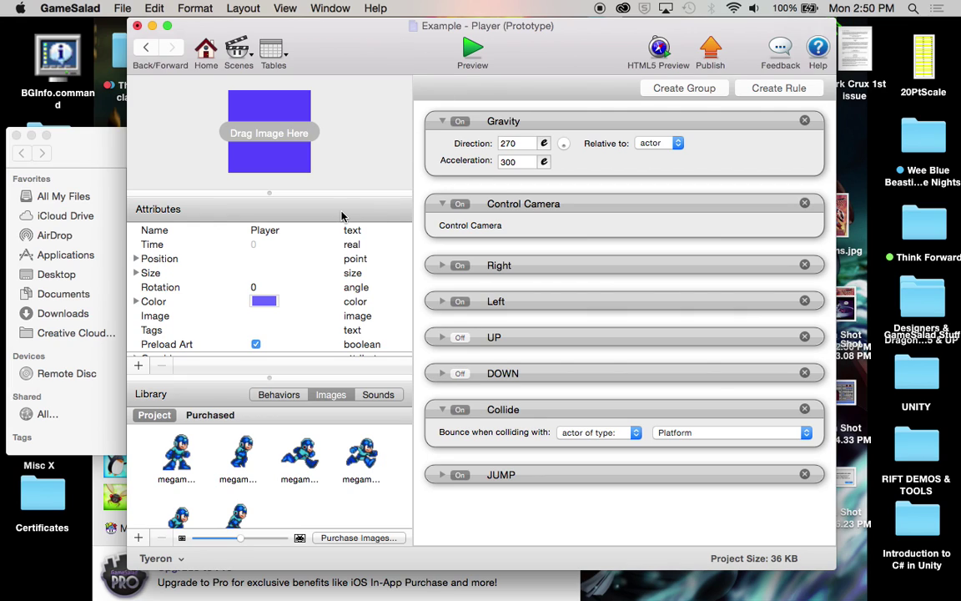
Step: Add an Animate behavior with the Mega Man frames to the Player's Right rule
click(442, 265)
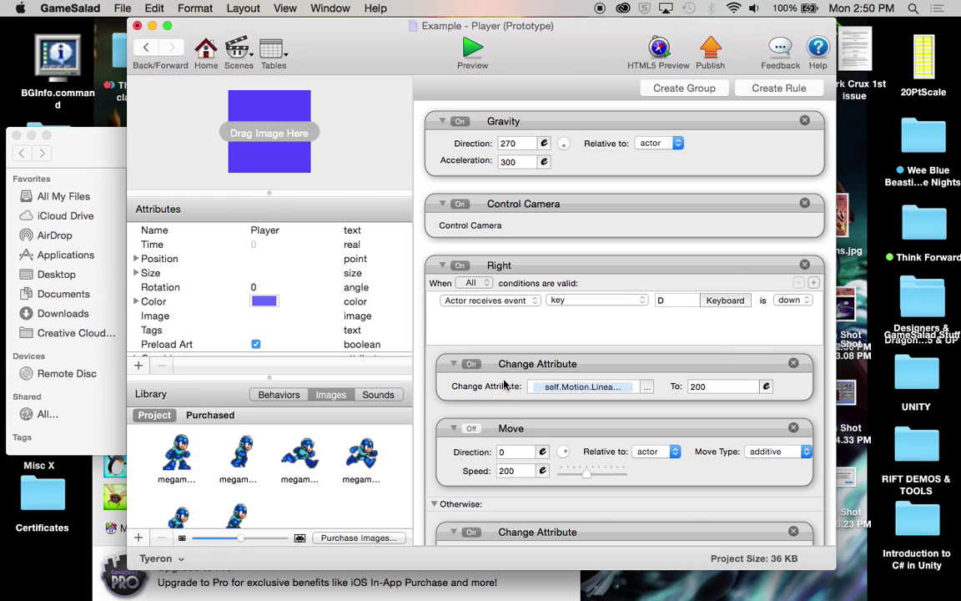
scroll(517, 407, down, 3)
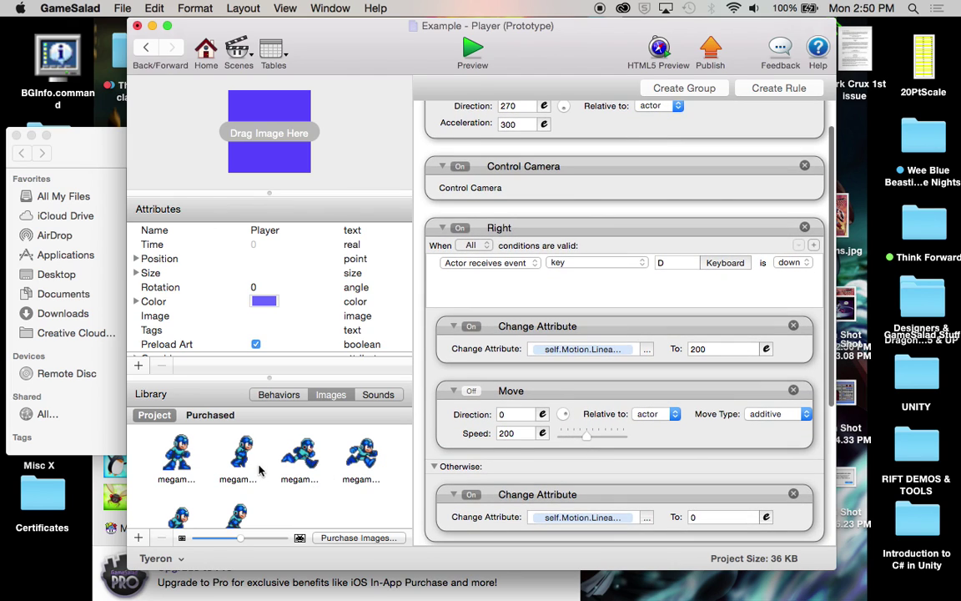
click(239, 455)
scroll(241, 488, down, 1)
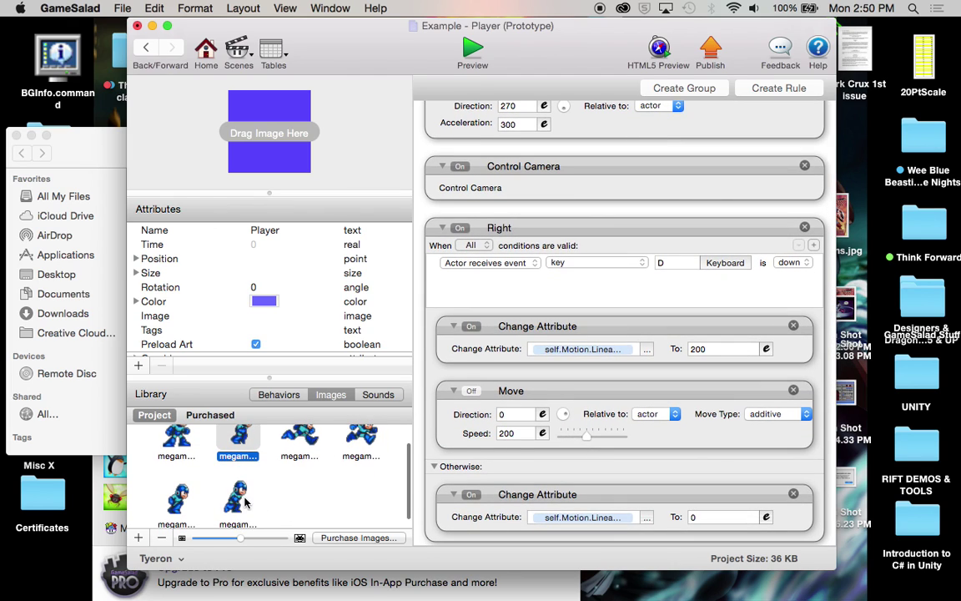
scroll(245, 493, up, 1)
drag(239, 446, 600, 333)
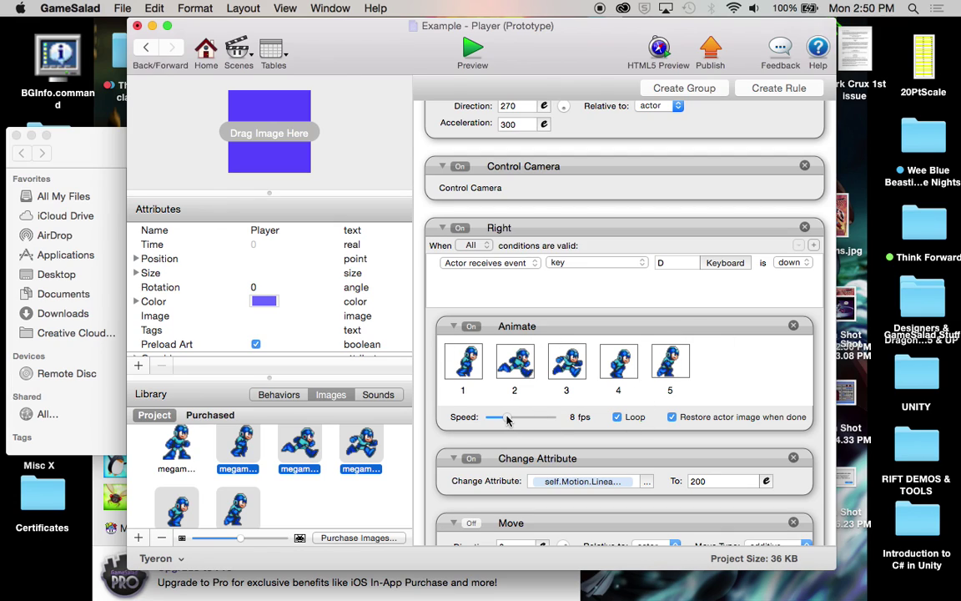
Step: Set the animation speed to 10 fps and make megaman_03 the Player's image
drag(506, 420, 509, 420)
drag(509, 421, 512, 424)
drag(164, 414, 275, 132)
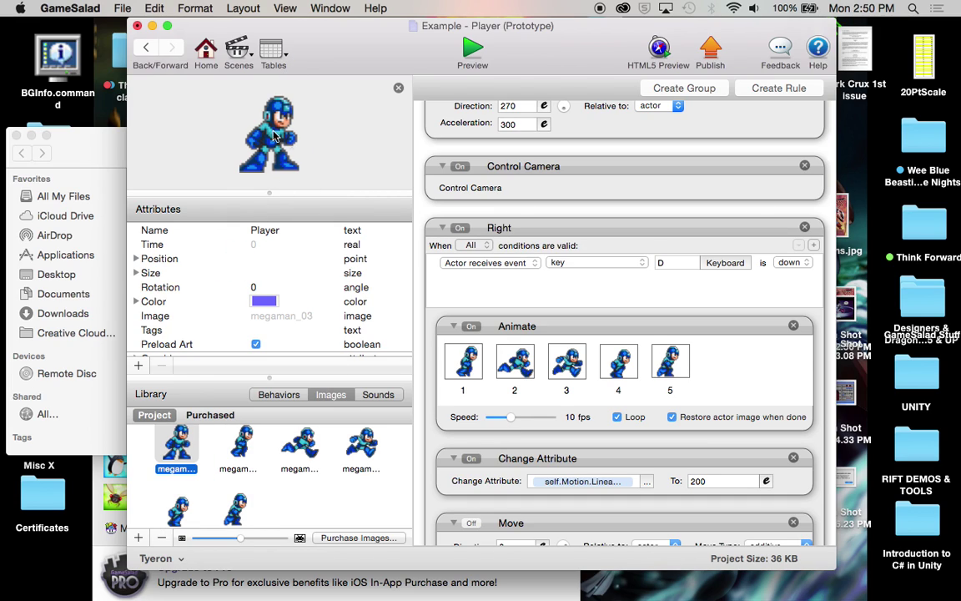
click(472, 50)
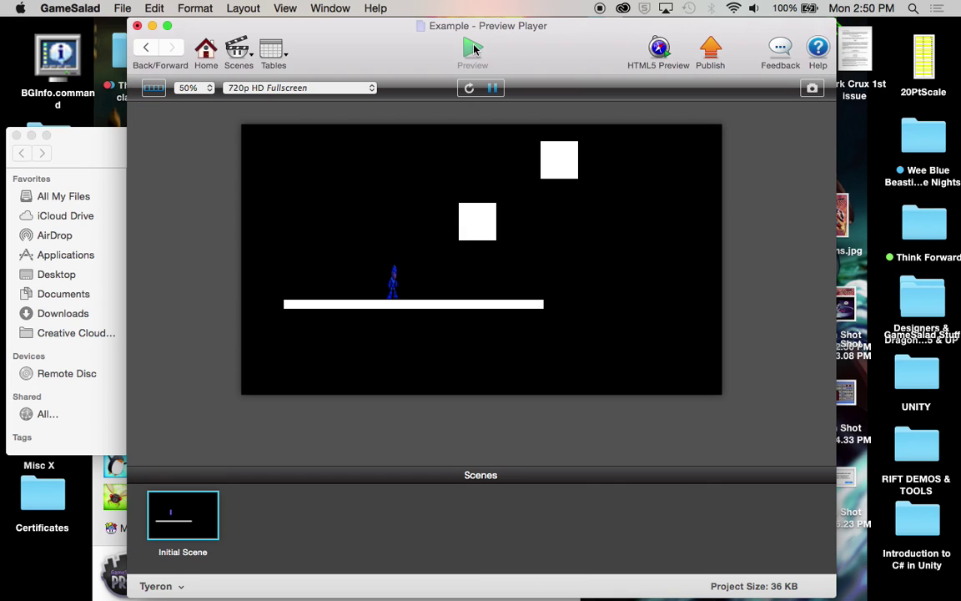
key(Left)
key(Right)
key(Right)
key(Left)
key(Right)
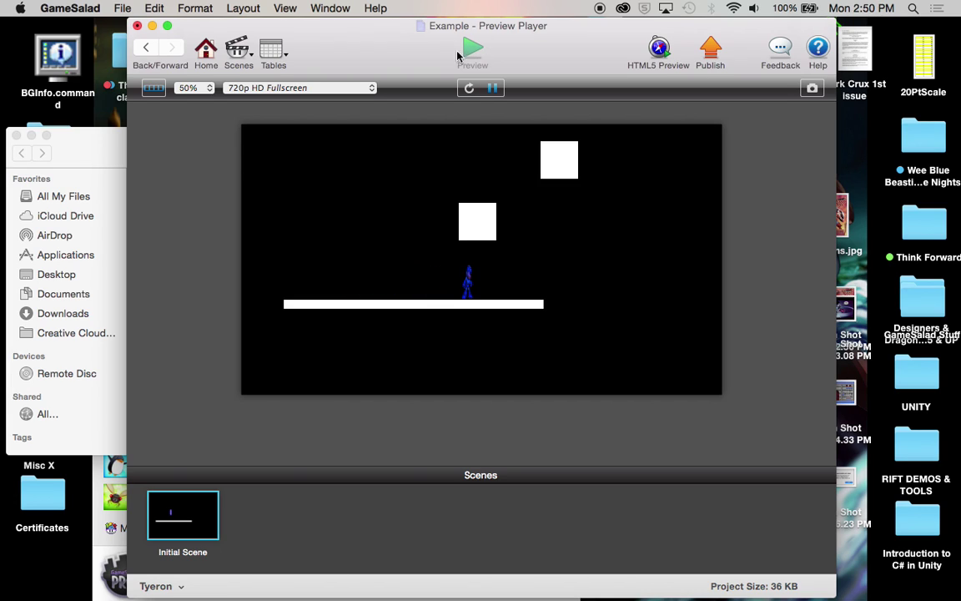
click(145, 48)
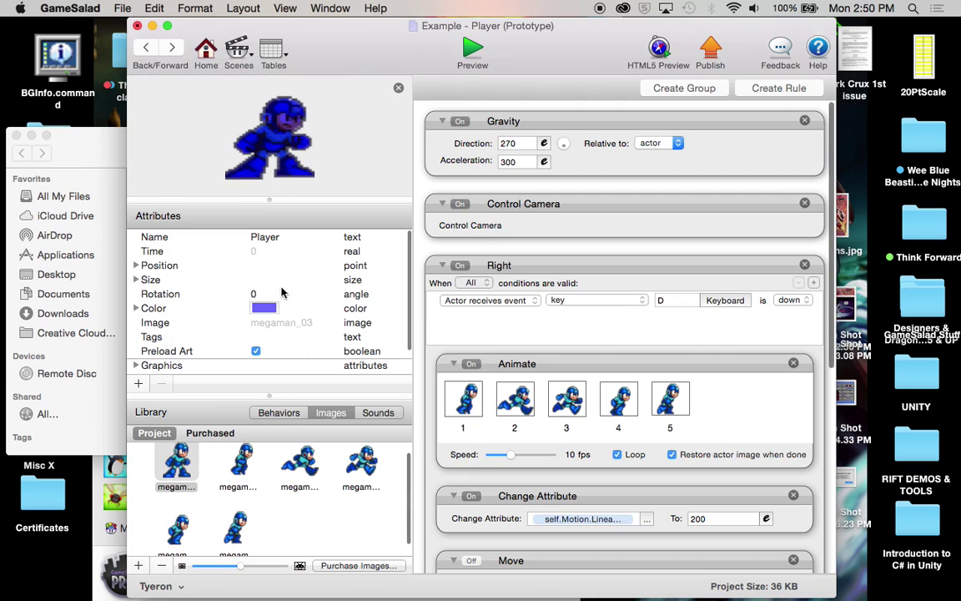
Step: Set the Player actor's colour tint to white
click(262, 308)
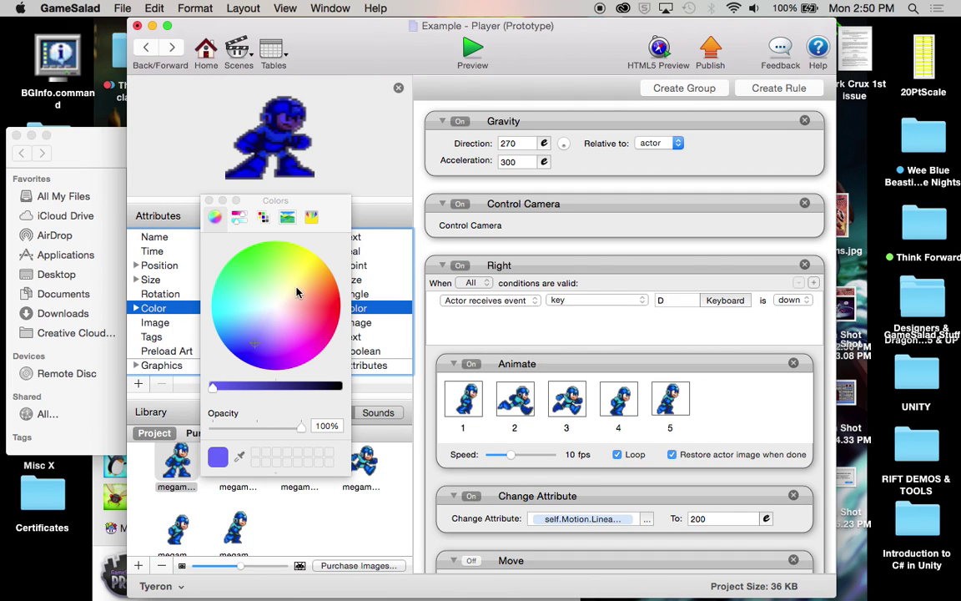
click(274, 307)
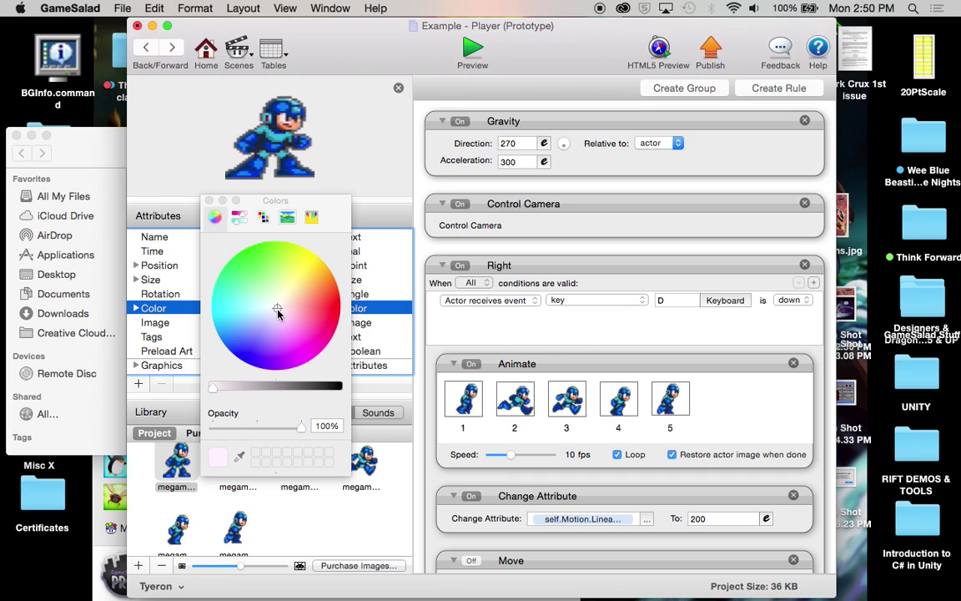
click(191, 184)
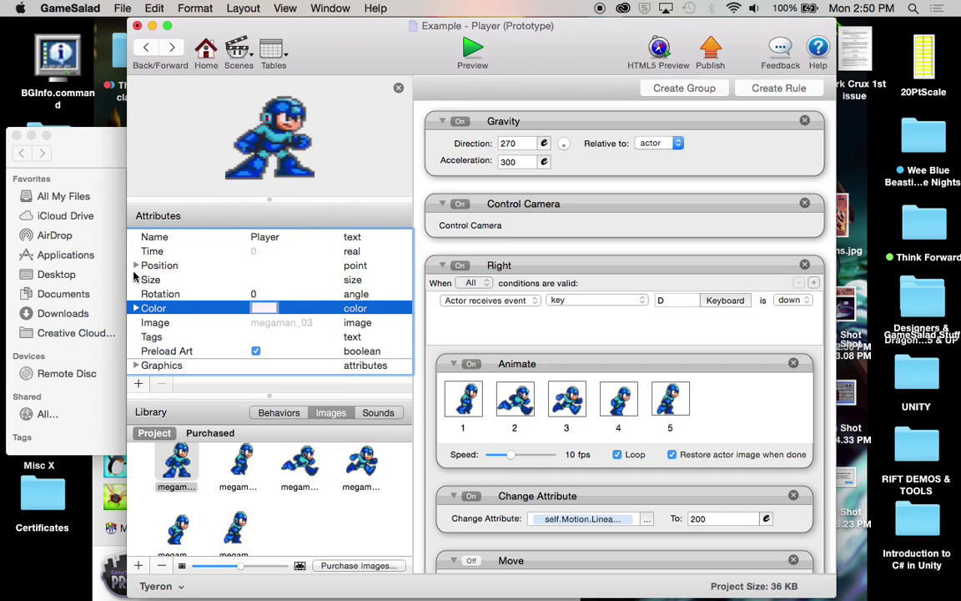
Step: Resize the Player actor to width 150 and height 200
click(136, 280)
double_click(264, 295)
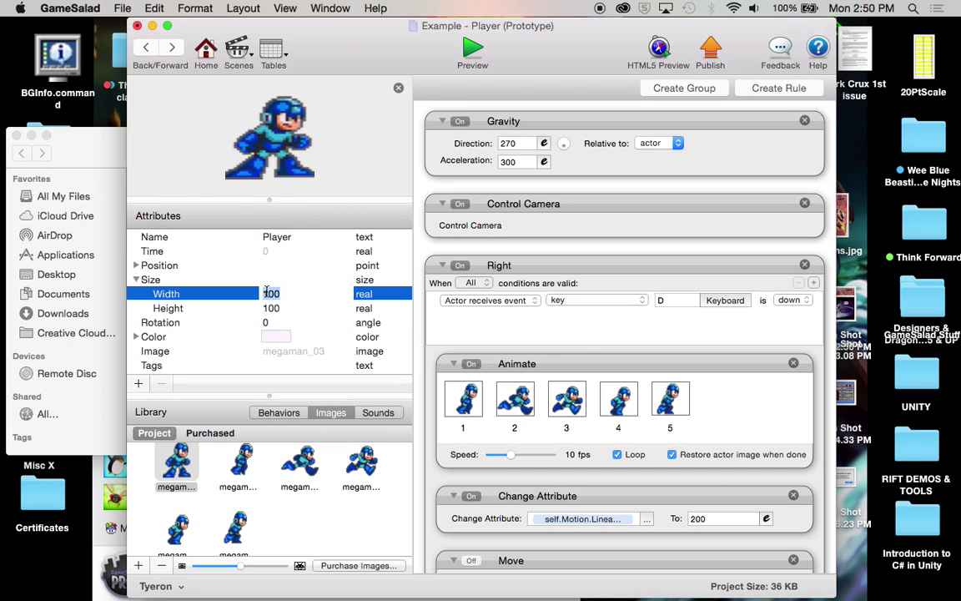
text(1)
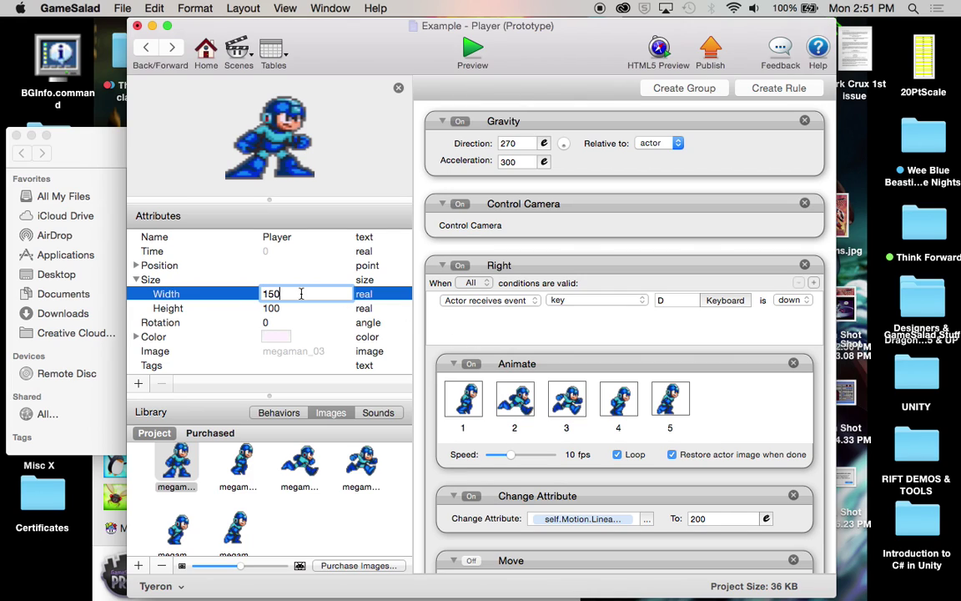
double_click(267, 310)
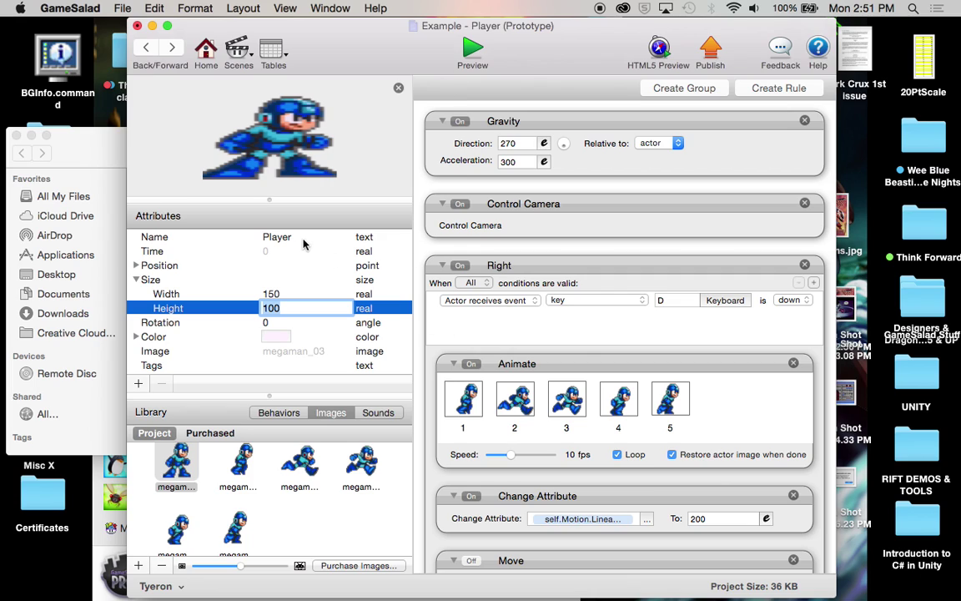
text(200)
key(Return)
double_click(275, 322)
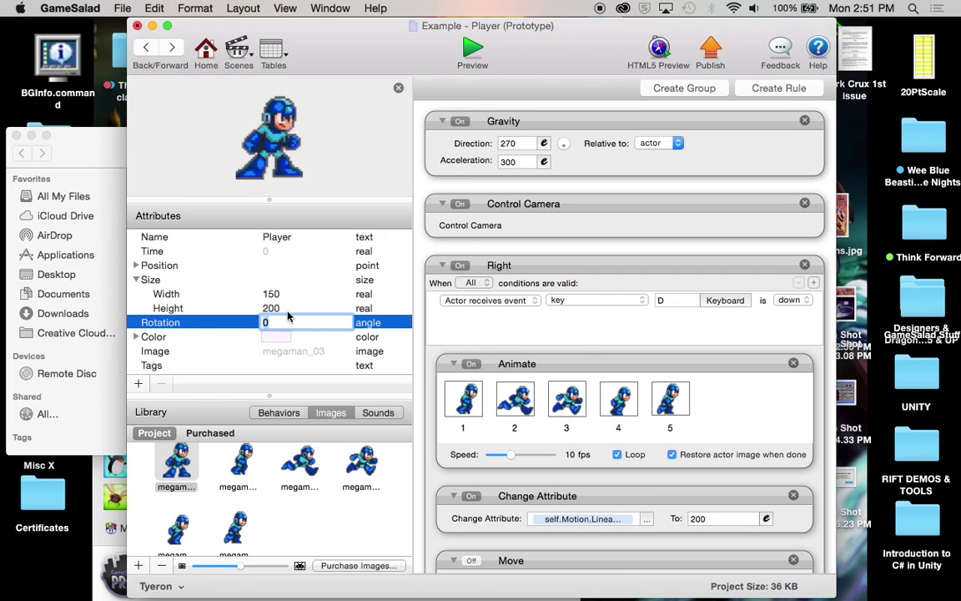
Step: Preview the game, walking Mega Man left and right and jumping onto the white platforms
click(473, 48)
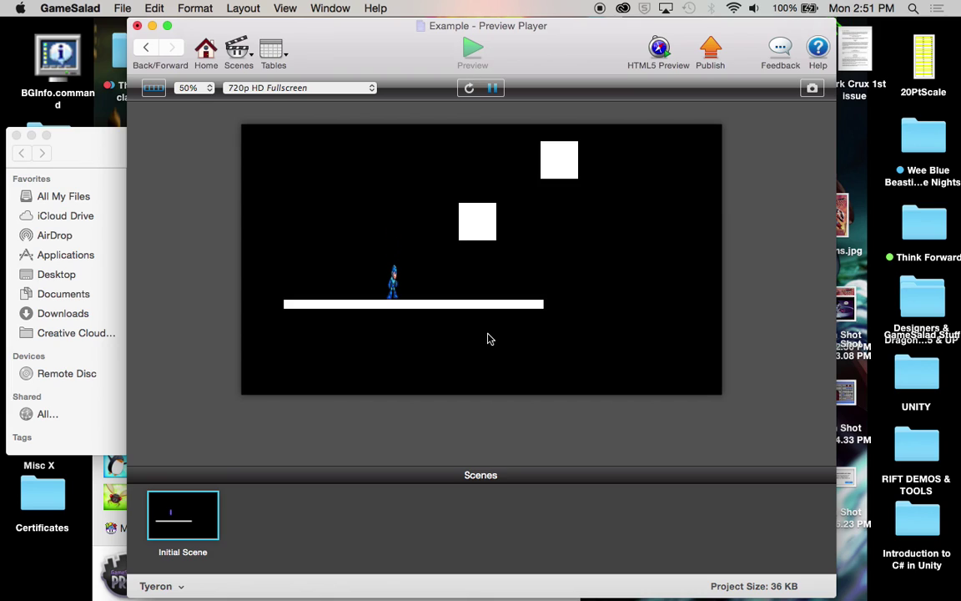
key(Left)
key(Right)
key(Up)
key(Right)
key(Up)
key(Left)
key(Right)
key(Right)
key(Left)
key(Right)
key(Right)
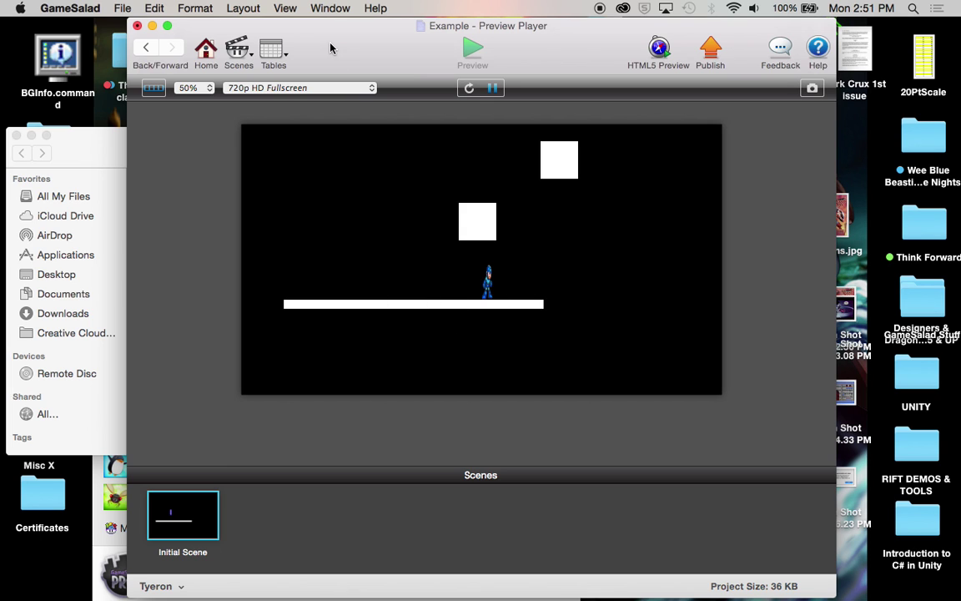
drag(331, 46, 370, 8)
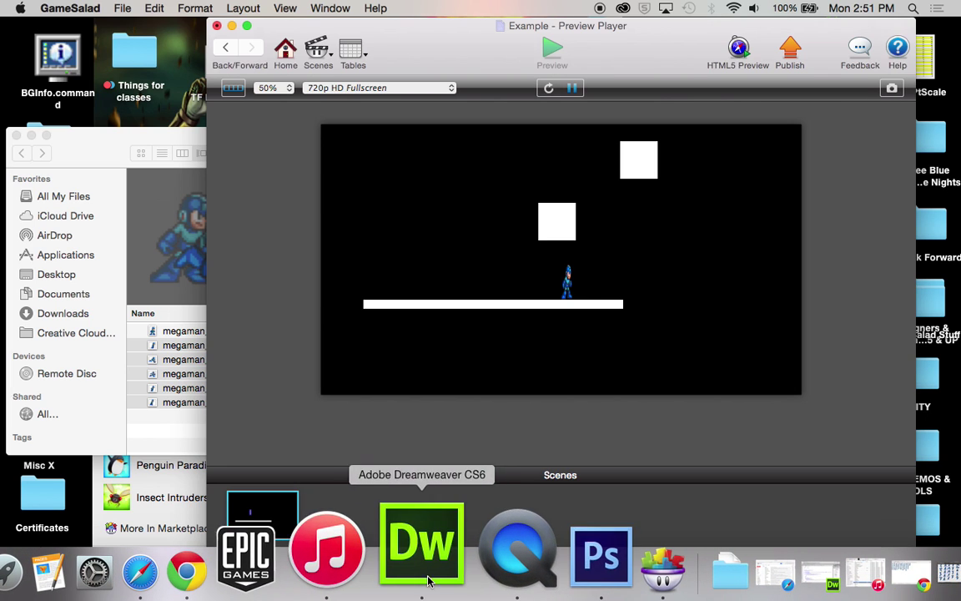
Step: Bring QuickTime Player to the front from the Dock
click(503, 546)
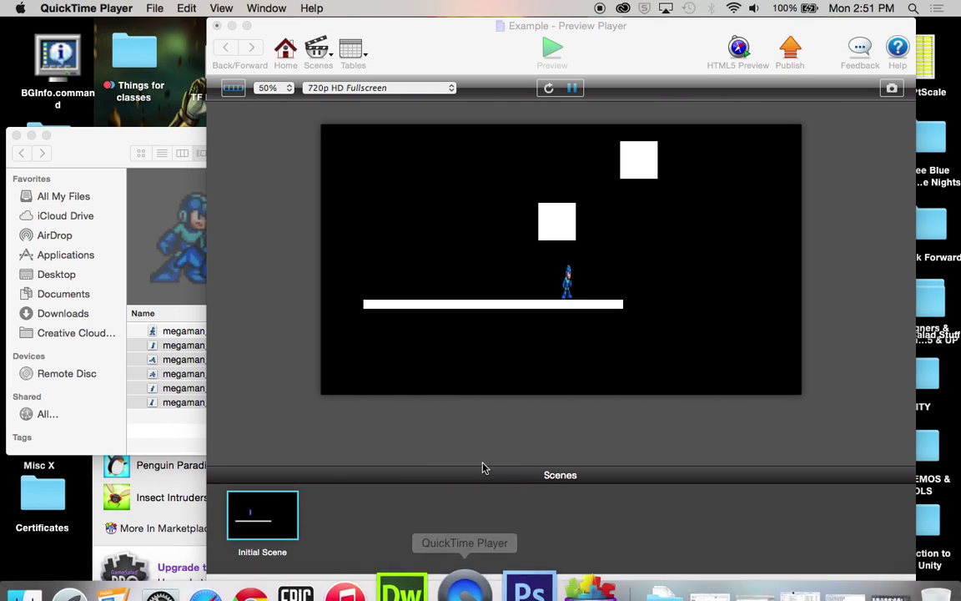